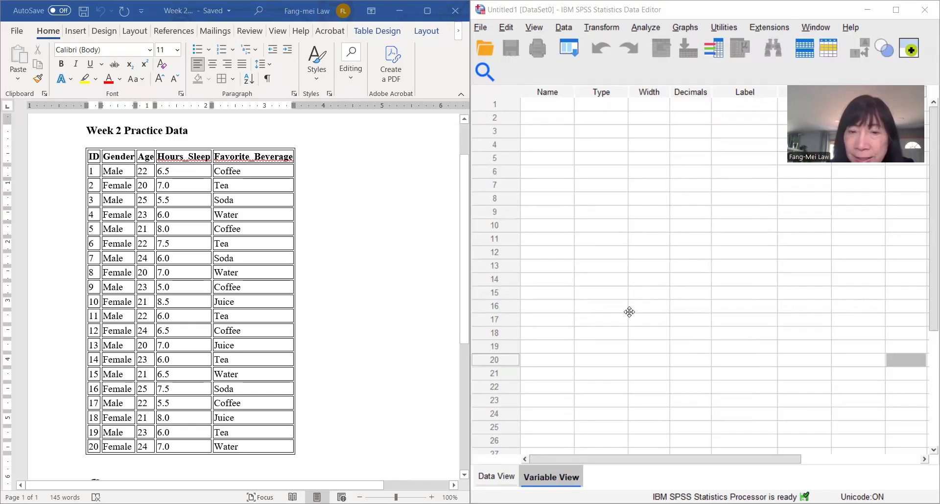
Step: Define the first variable in Variable View with the name ID and a Nominal measurement level
click(496, 477)
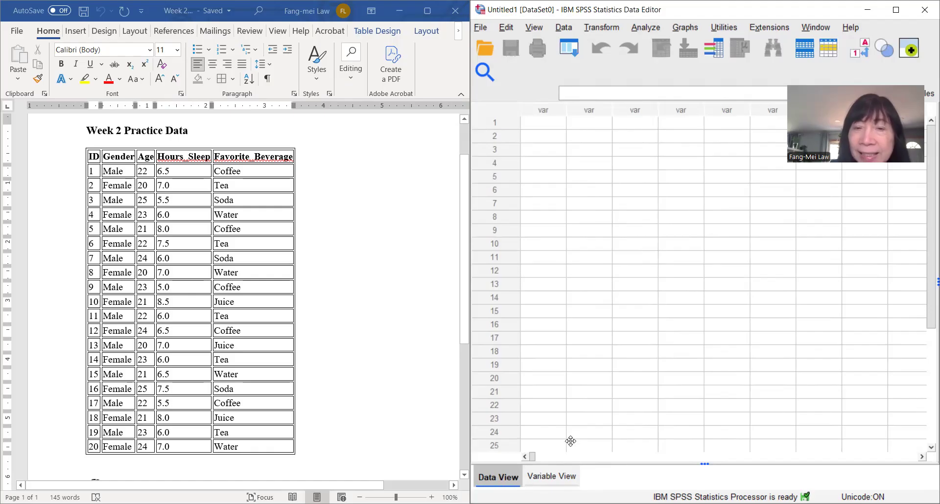
click(553, 477)
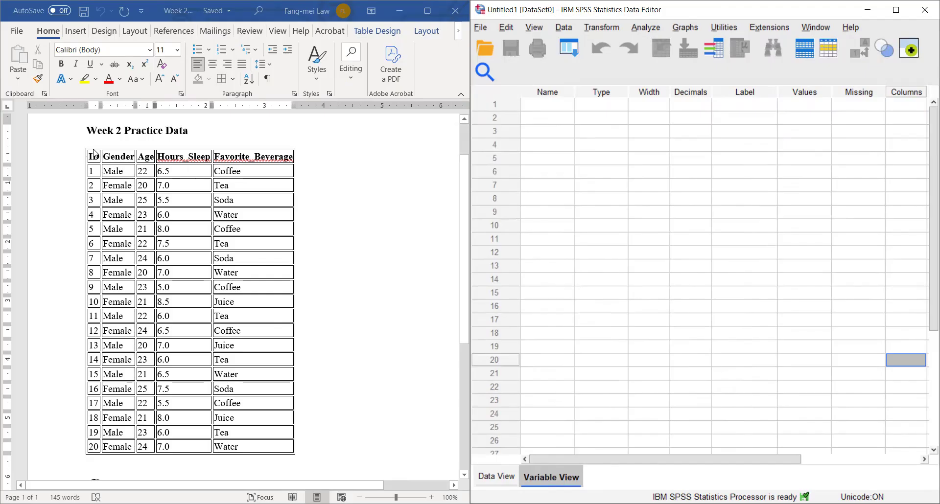
click(544, 104)
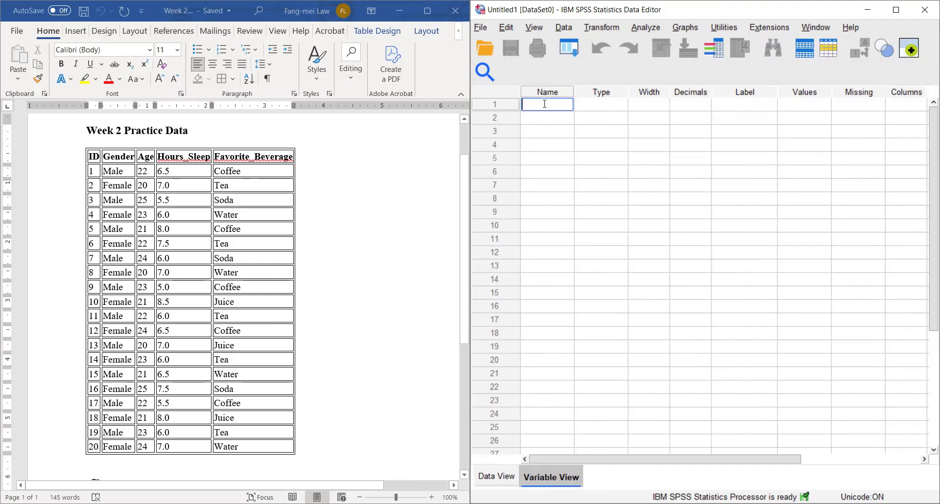
text(ID)
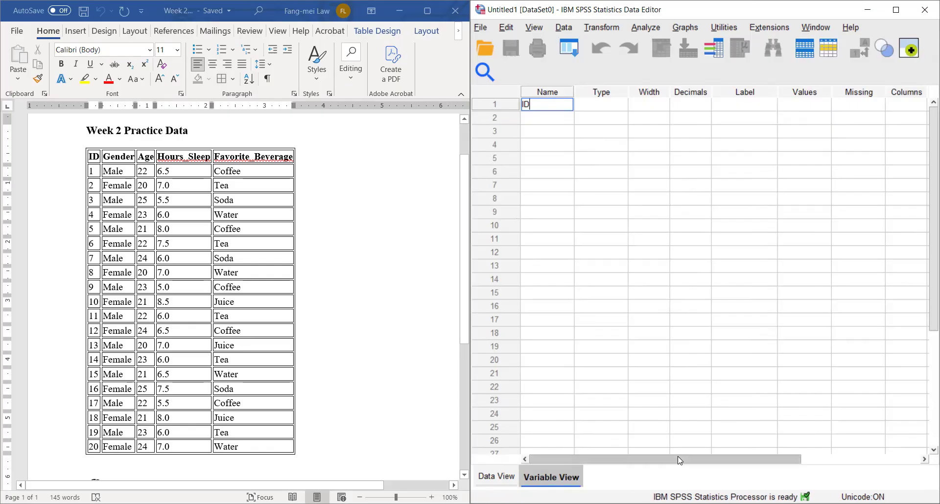
drag(677, 456, 862, 303)
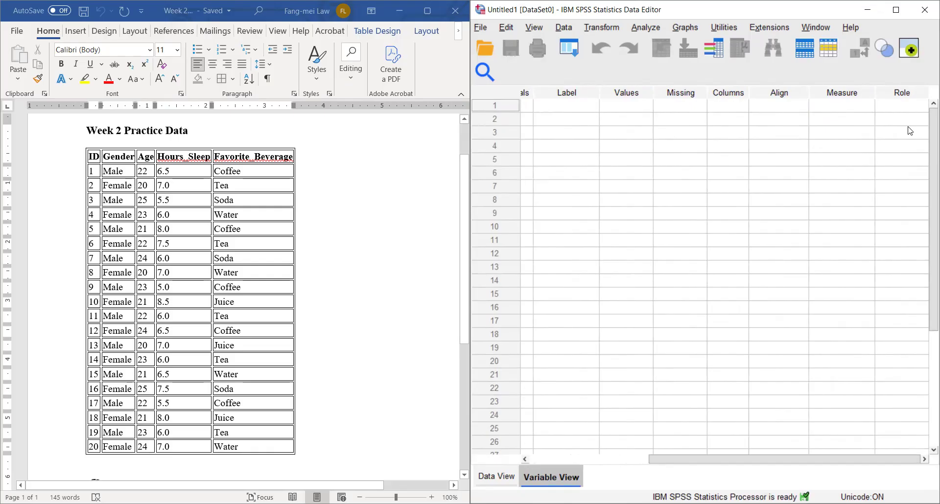
click(871, 107)
click(857, 147)
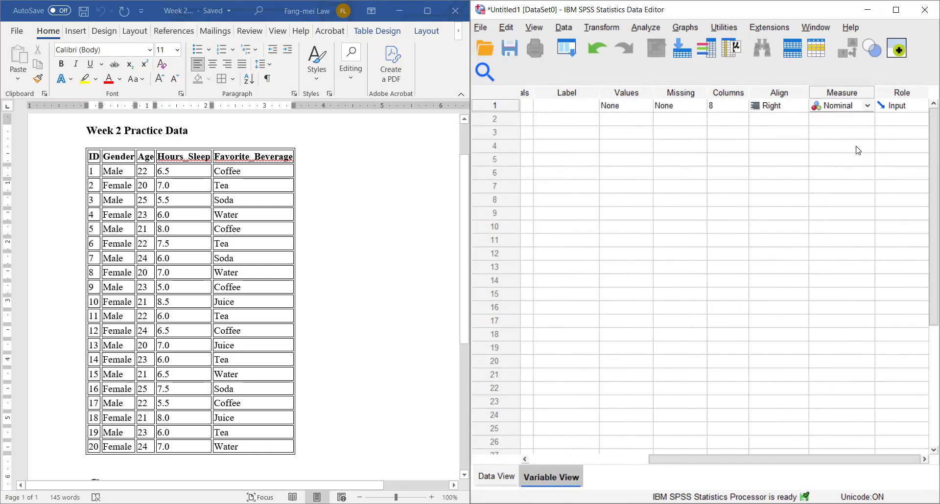
Step: Define the second variable with the name Gender and a Nominal measurement level
drag(790, 459, 655, 465)
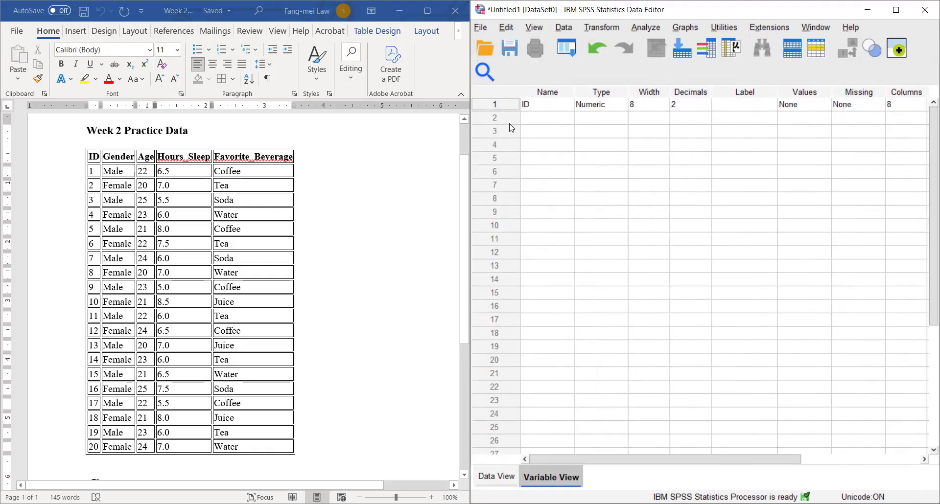
click(553, 121)
text(Gender)
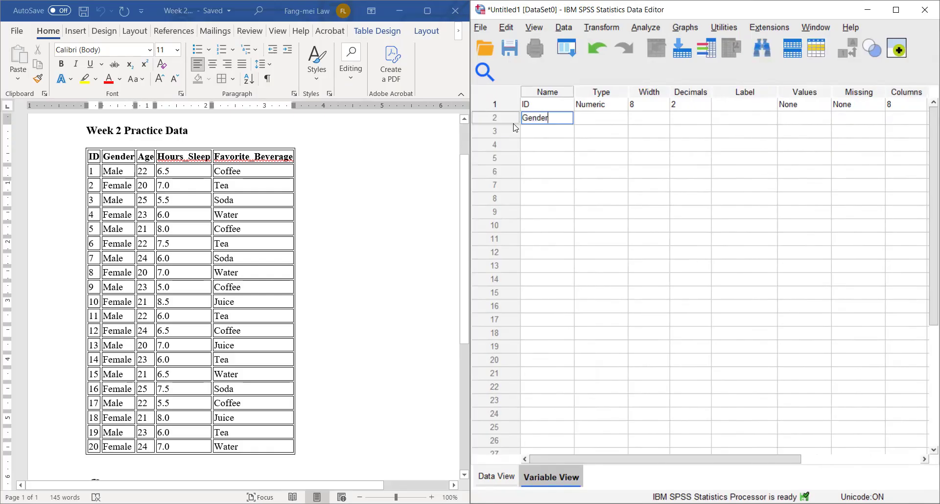
drag(675, 457, 832, 462)
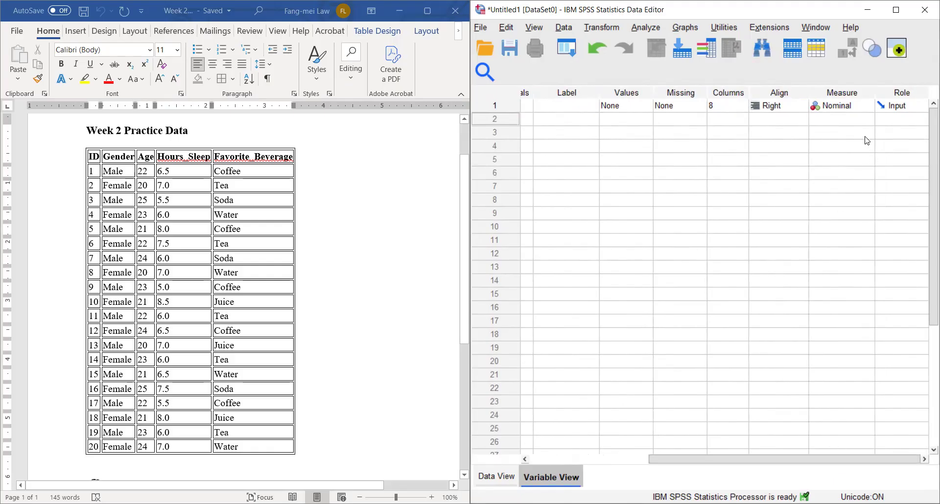
click(866, 119)
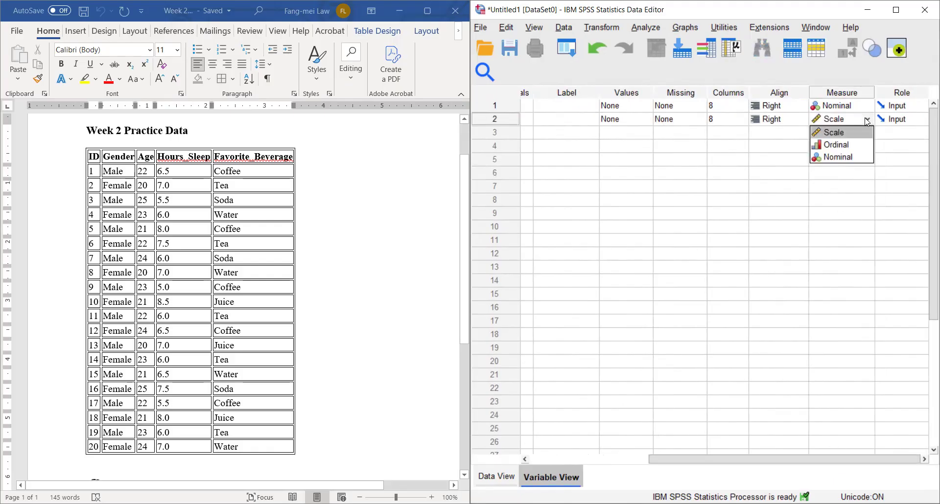
click(838, 157)
Step: Consult the suggested value labels in the Word document and add the label Male for value 1 of Gender
drag(760, 461, 640, 460)
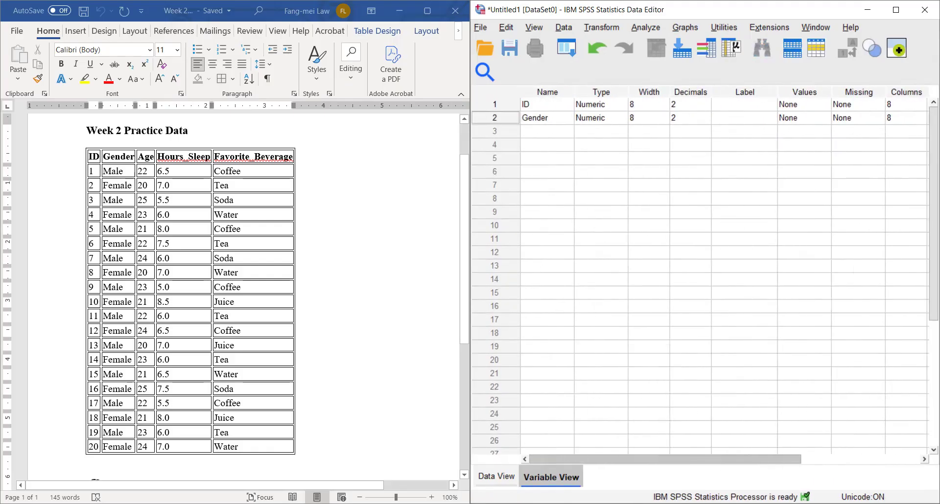
scroll(115, 331, down, 2)
scroll(115, 331, down, 2)
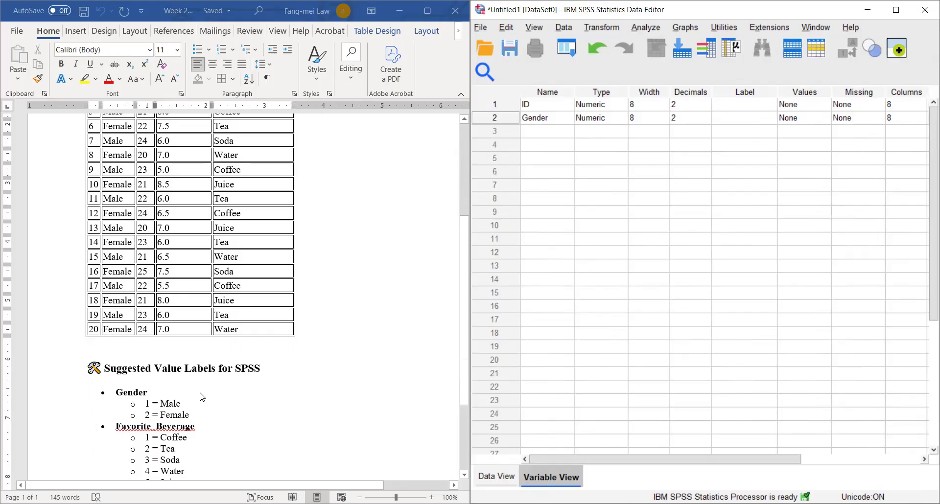
drag(778, 460, 823, 467)
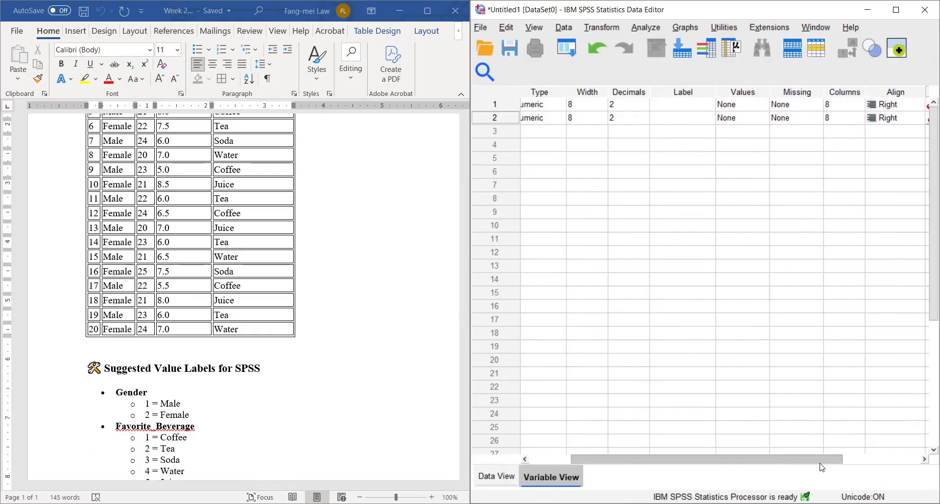
click(761, 120)
click(762, 120)
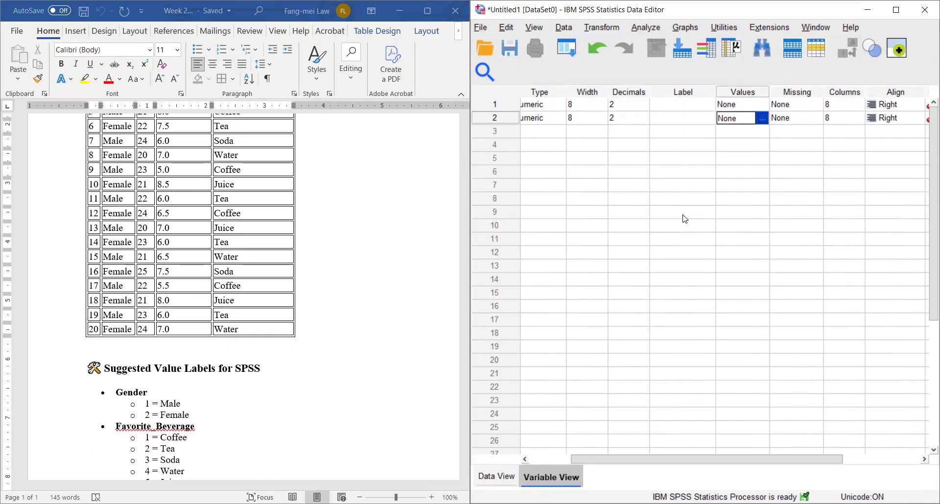
text(1)
click(621, 225)
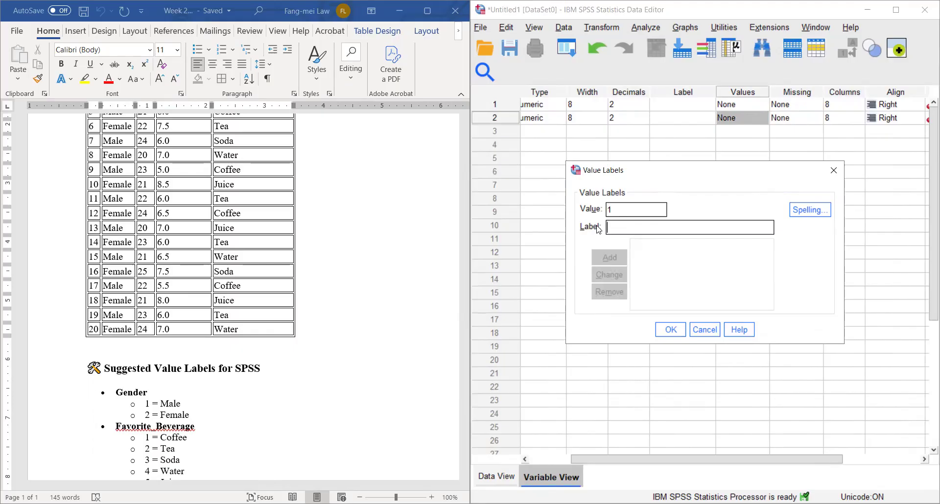
text(Mas)
key(BackSpace)
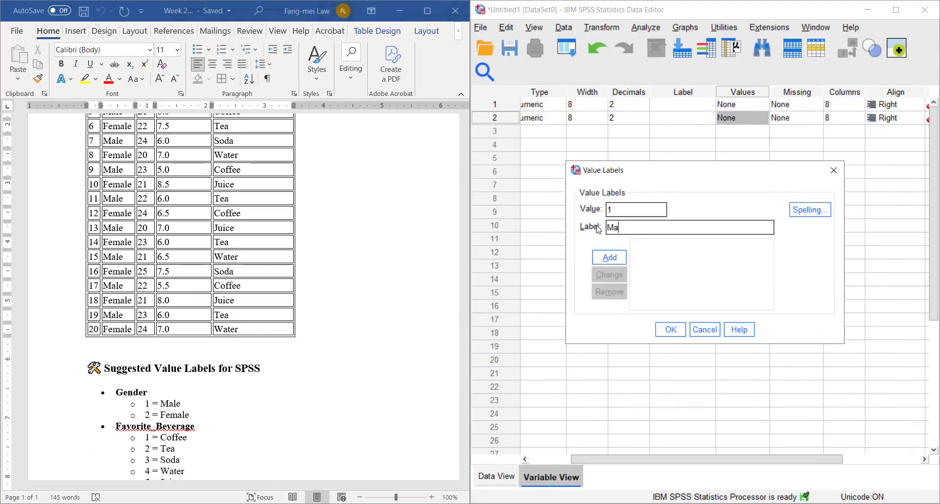
text(le)
click(609, 257)
Step: Add the label Female for value 2 of Gender and apply the value labels
click(624, 209)
text(2)
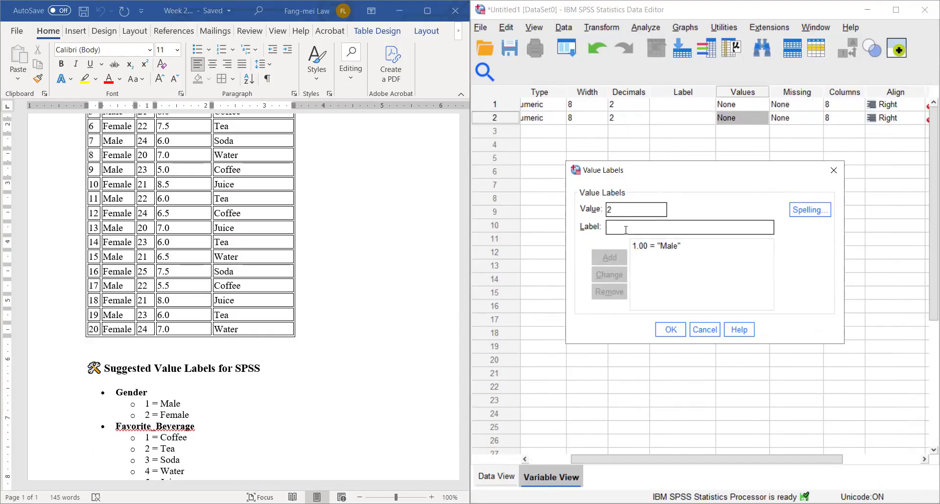
click(627, 229)
text(Female)
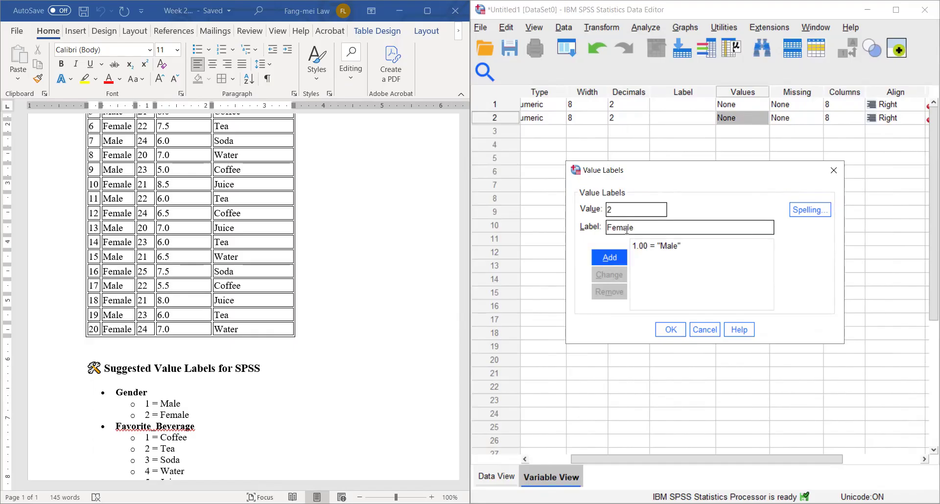
click(610, 258)
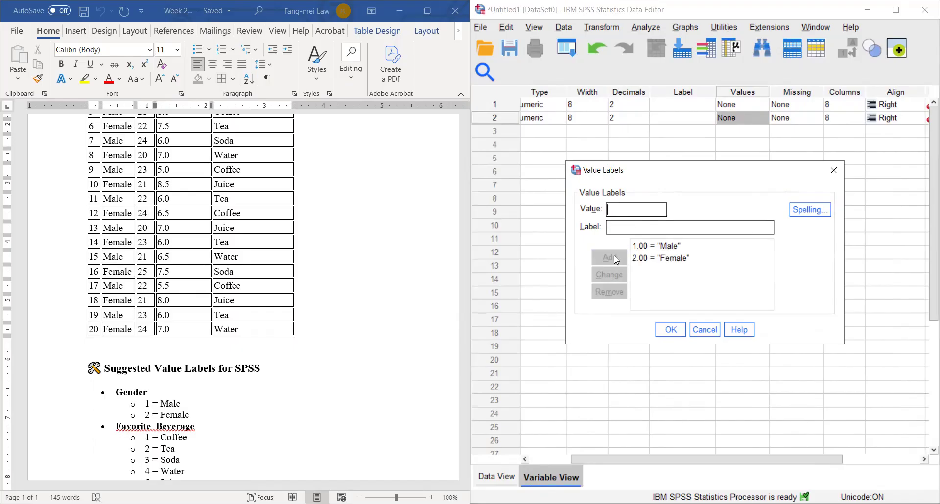
click(669, 331)
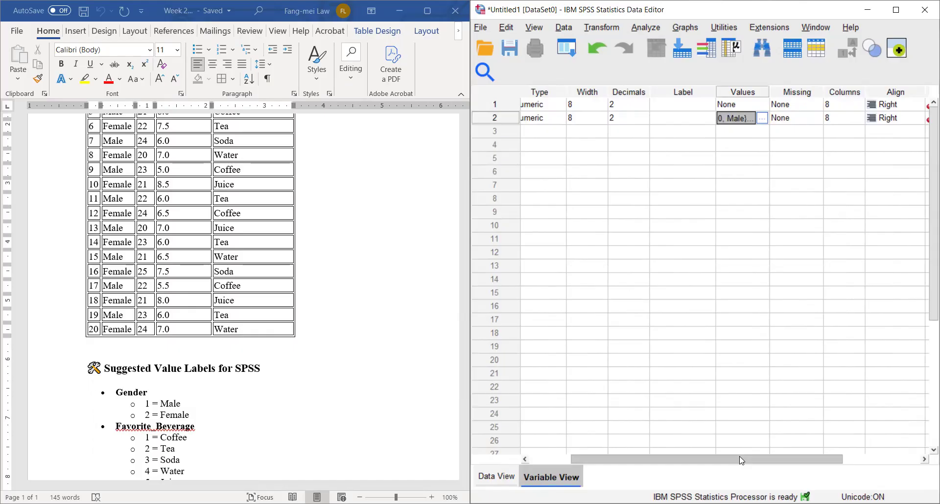
Step: Define the third variable with the name Age and a Scale measurement level
drag(740, 456, 690, 463)
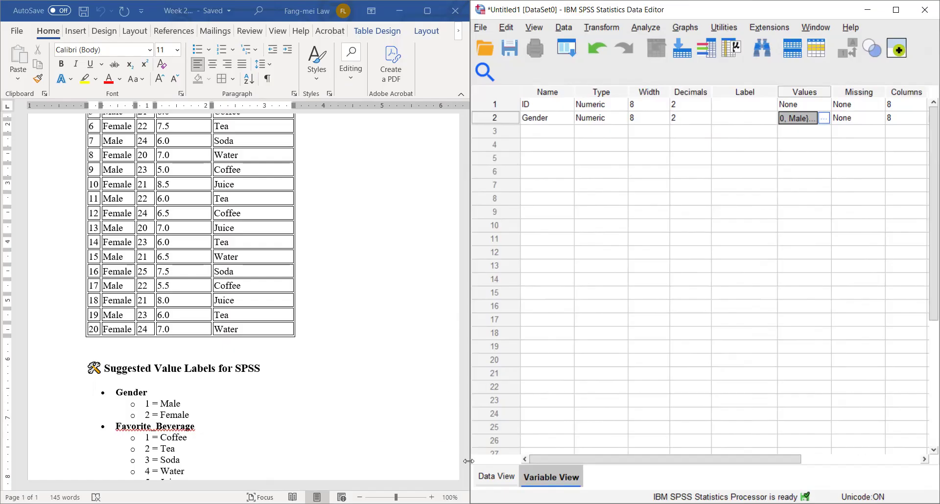
scroll(236, 320, up, 2)
scroll(258, 268, up, 2)
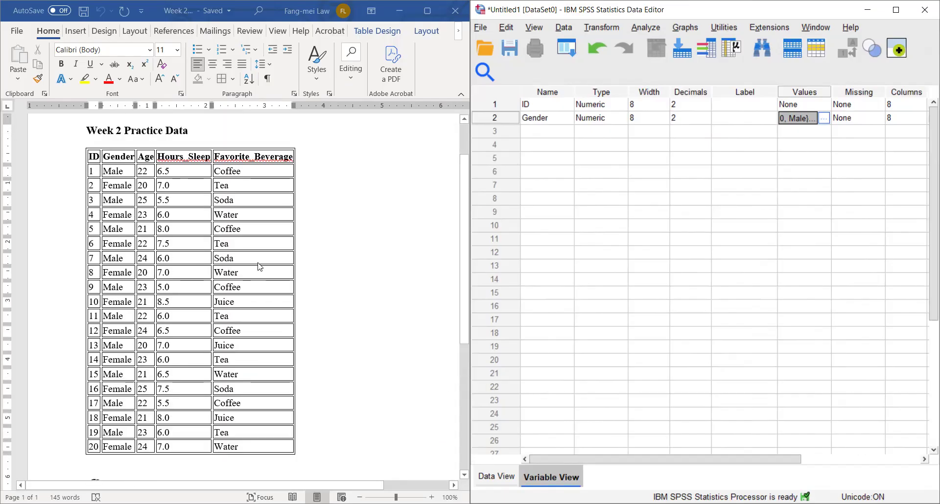
click(547, 130)
text(Age)
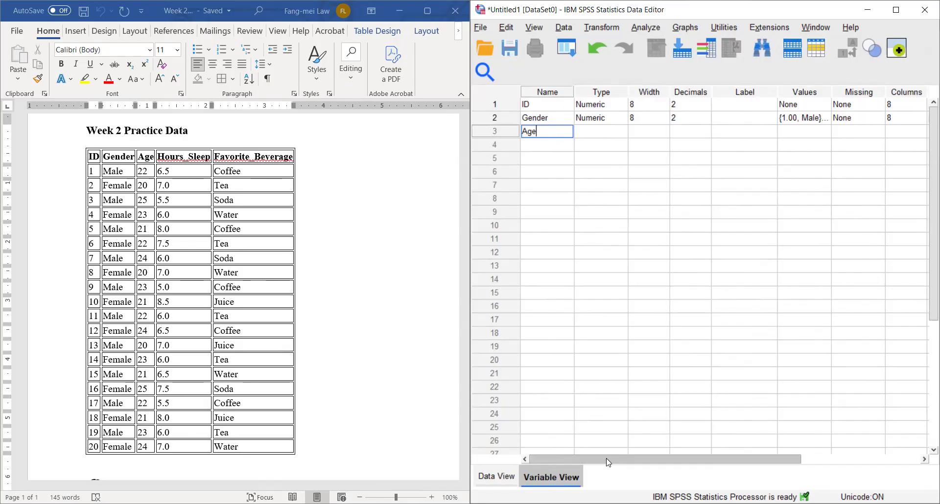
drag(608, 463, 746, 474)
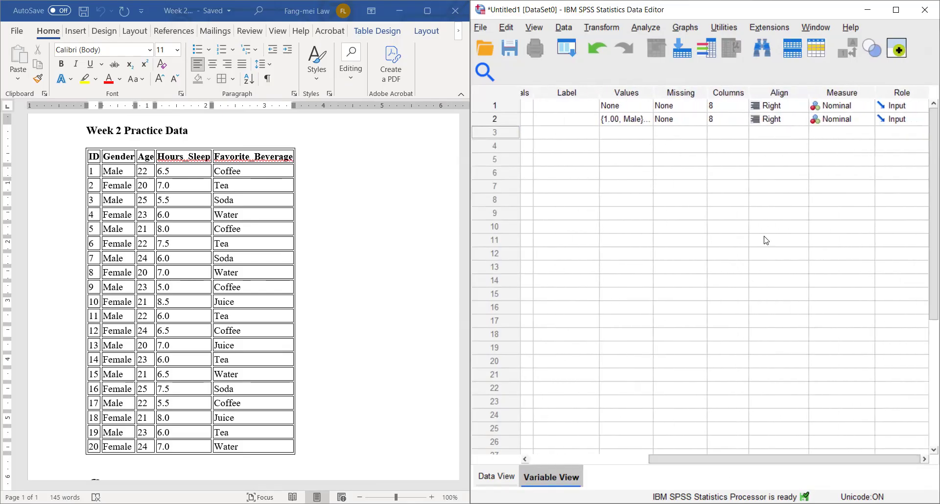
click(869, 136)
click(839, 146)
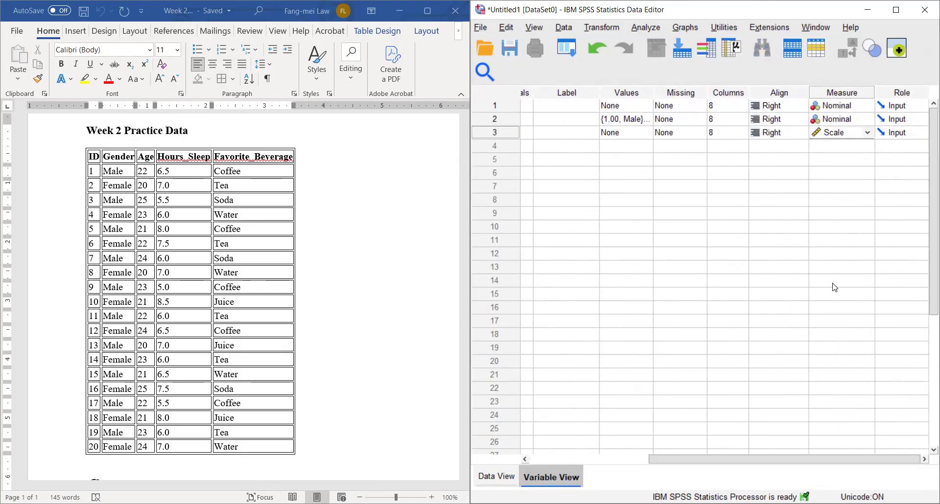
Step: Define the fourth variable with the name Hours_Sleep and a Scale measurement level
drag(760, 456, 639, 460)
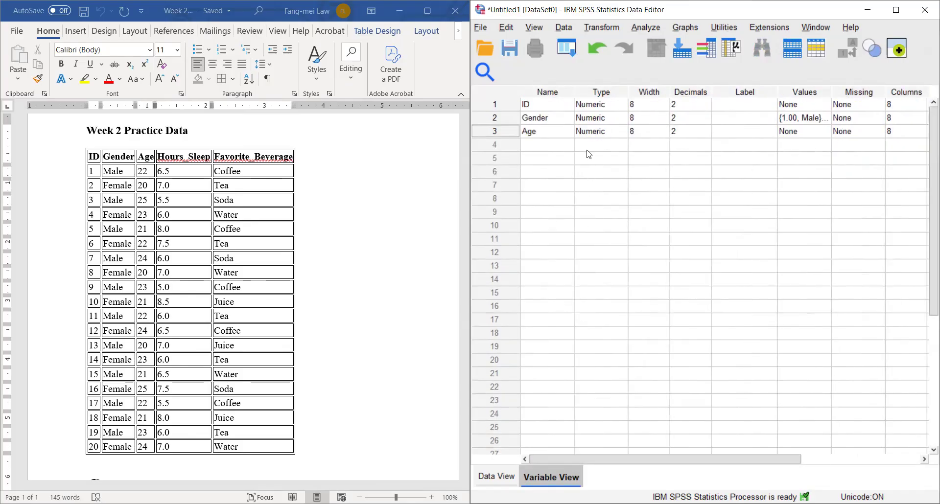
click(546, 146)
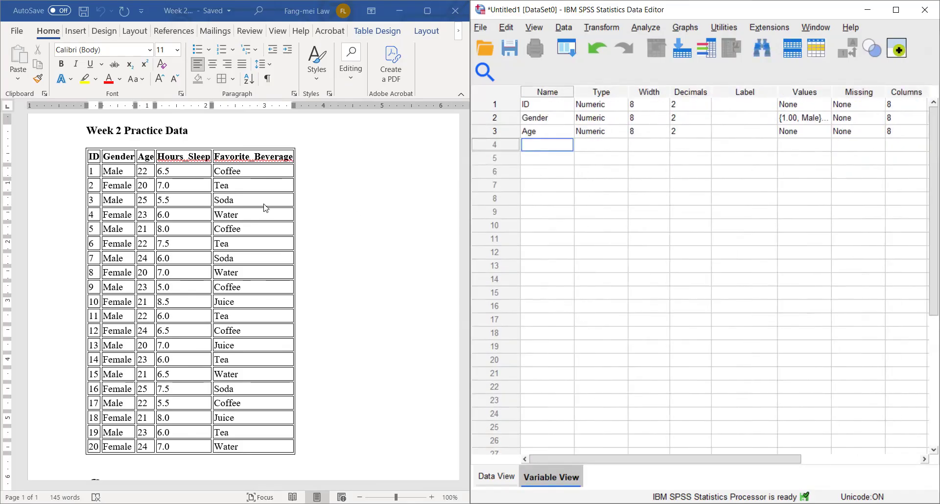
text(Hours_Sleep)
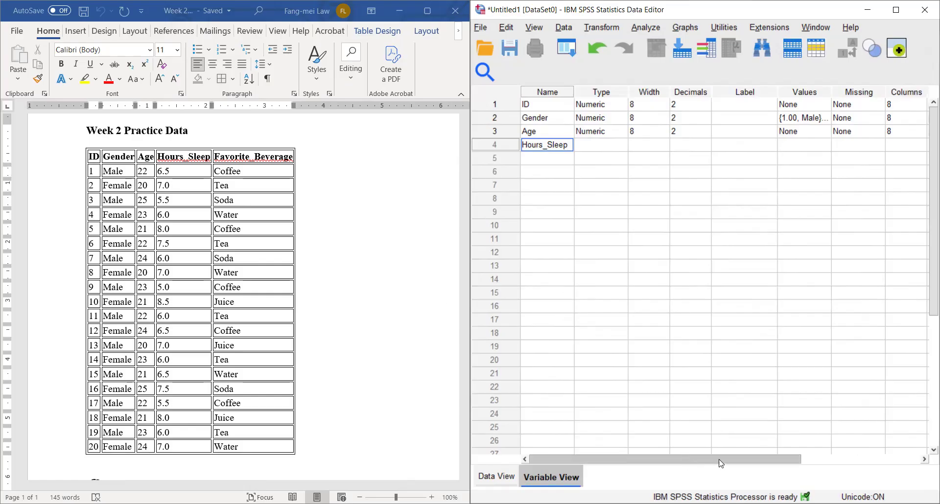
drag(721, 463, 781, 463)
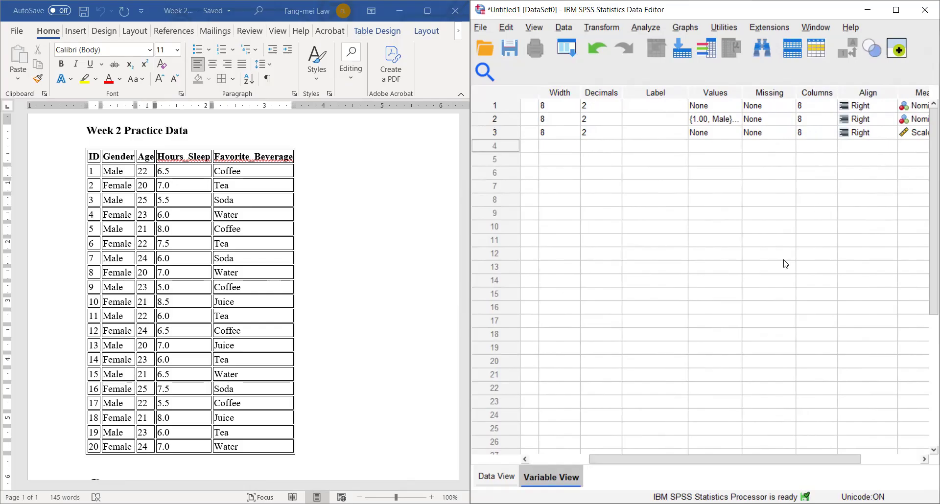
drag(767, 461, 826, 461)
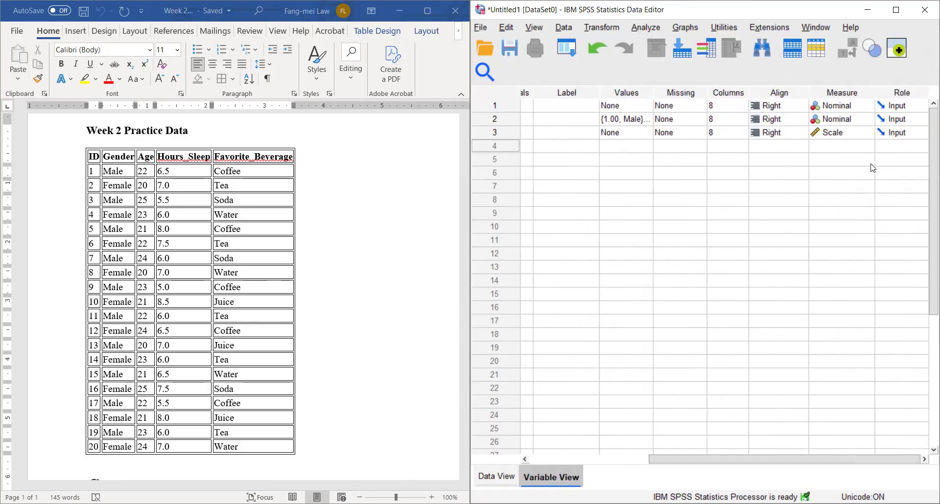
click(867, 147)
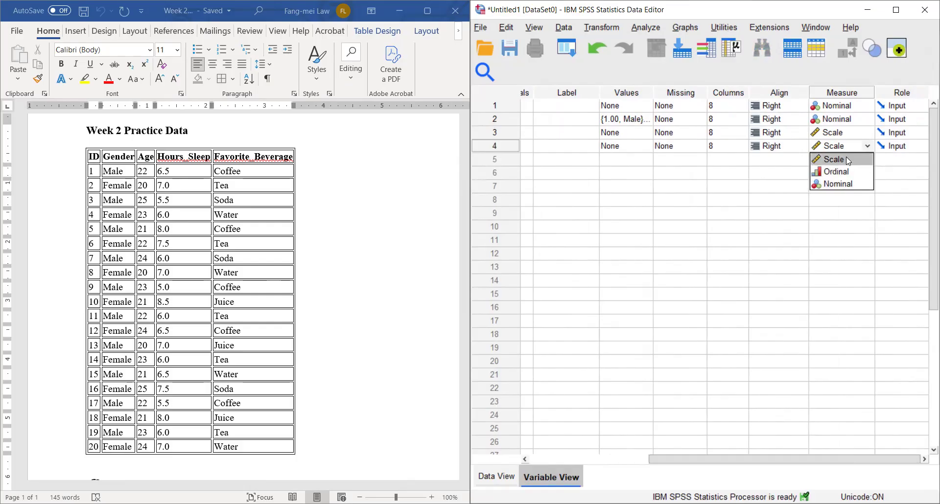
click(846, 157)
Step: Define the fifth variable with the name Favorite_Beverage and a Nominal measurement level
drag(745, 460, 593, 459)
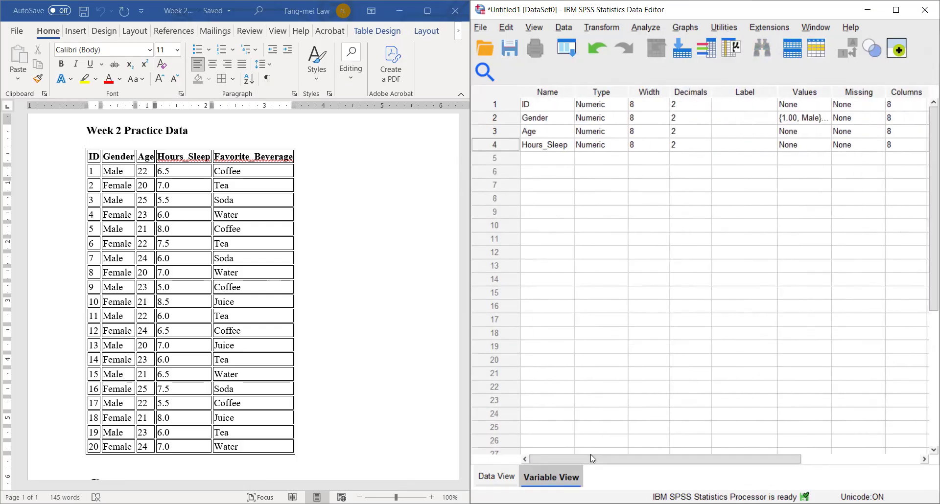
click(549, 158)
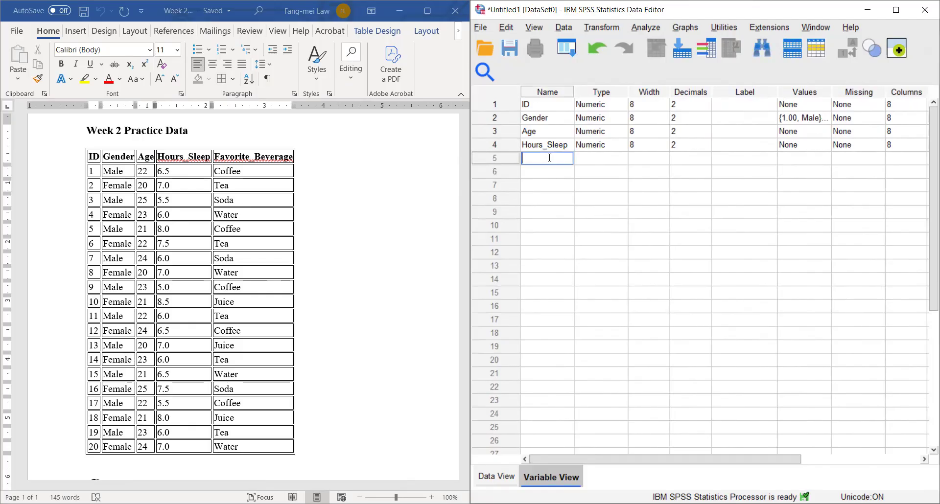
text(Favorite_)
text(Beverage)
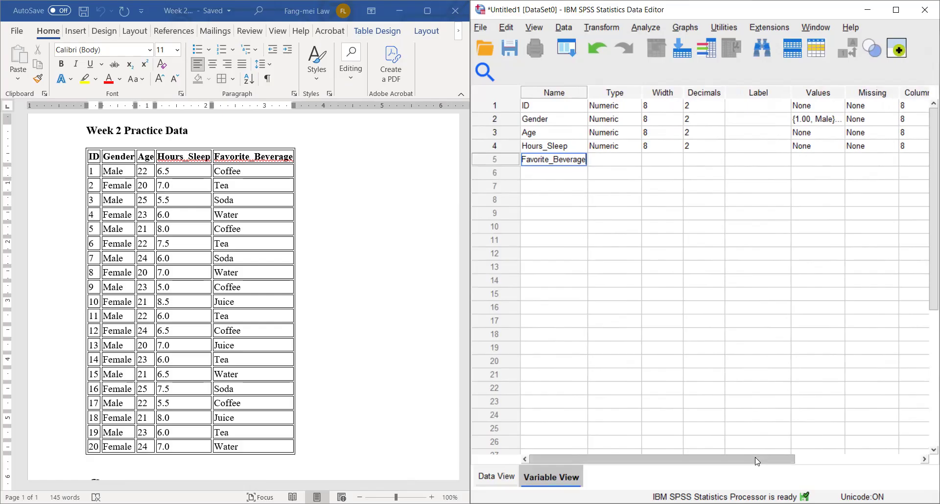
drag(758, 461, 867, 461)
click(893, 162)
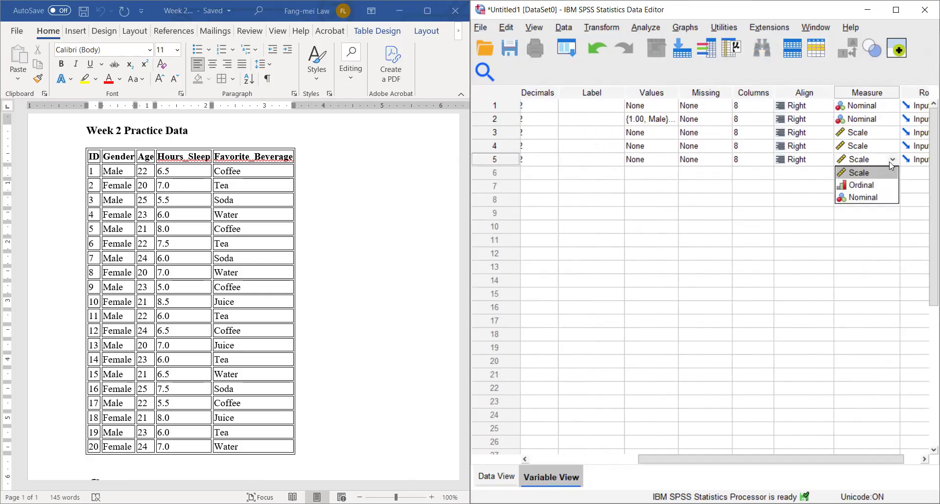
click(861, 201)
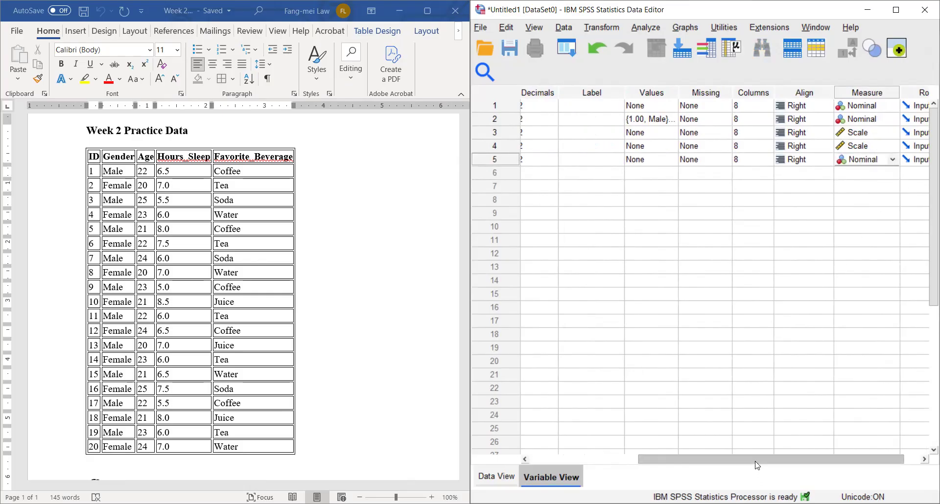
Step: Add the value labels 1 = Coffee and 2 = Tea for Favorite_Beverage, following the Word document's suggested labels
drag(708, 460, 599, 461)
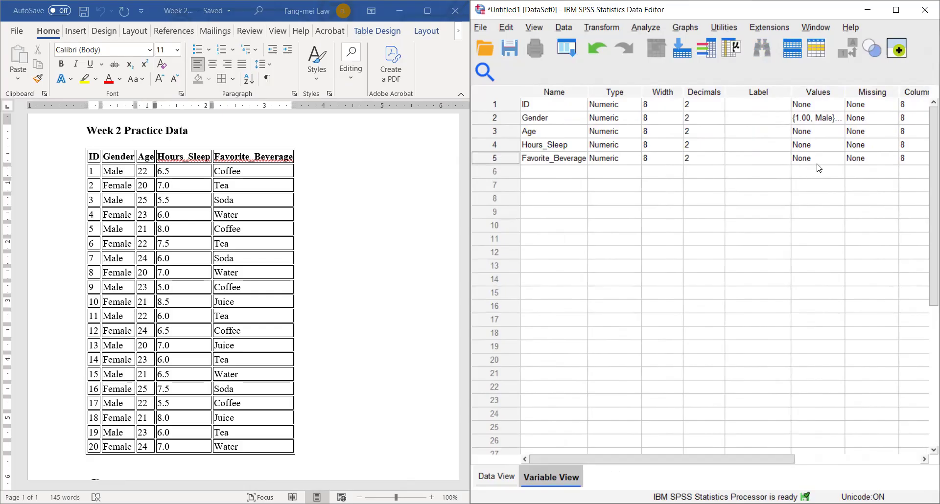
click(835, 162)
scroll(375, 253, down, 6)
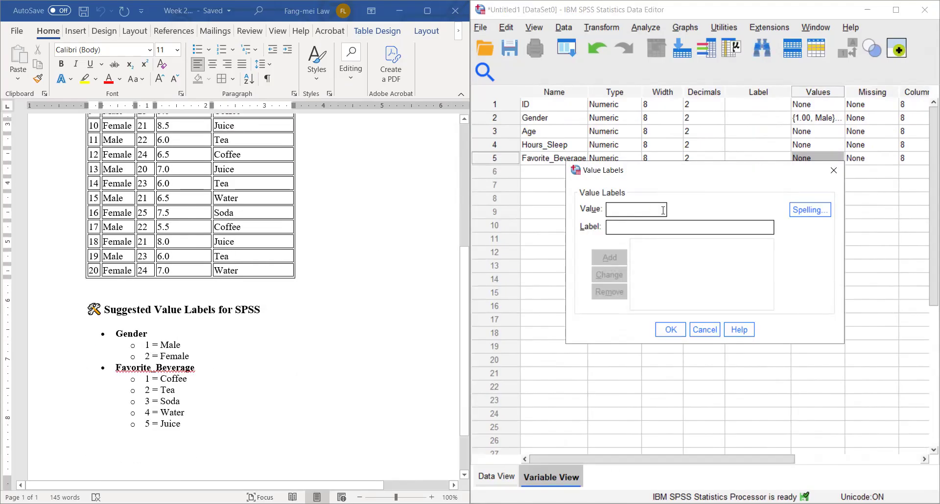
text(1)
text(Coffee)
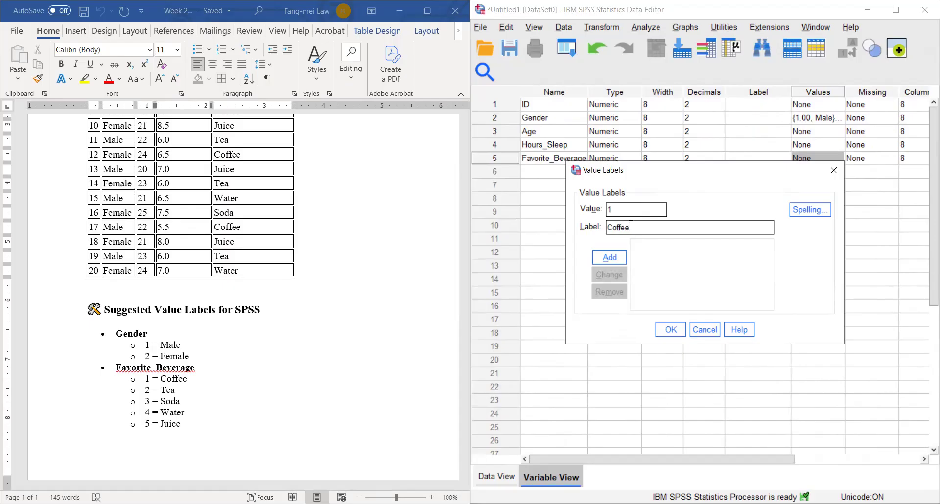
click(609, 258)
text(2)
click(621, 225)
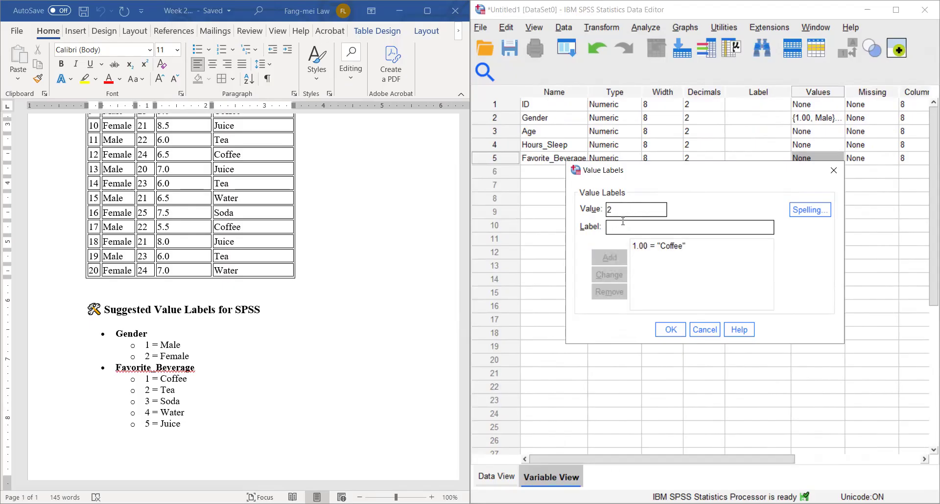
text(Tea)
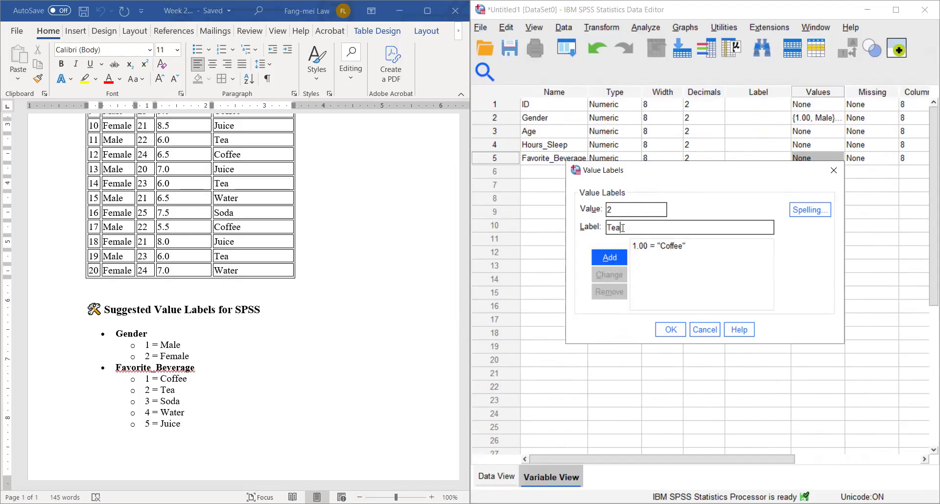
click(610, 257)
Step: Add the labels Soda for value 3 and Water for value 4 of Favorite_Beverage
text(3)
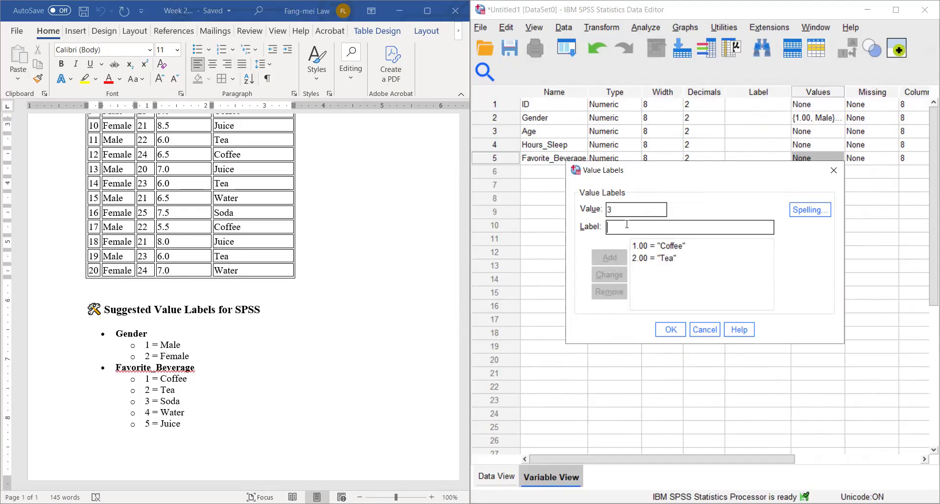
text(Soda)
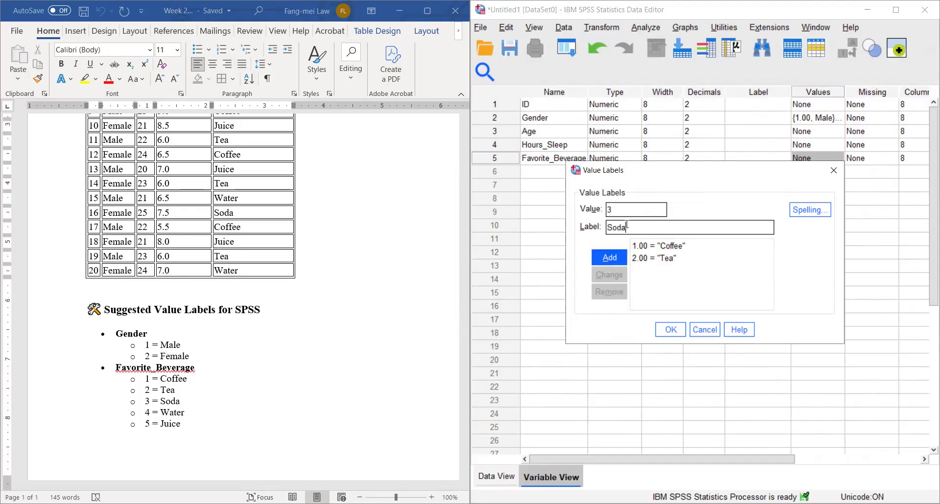
click(616, 260)
click(619, 212)
text(4)
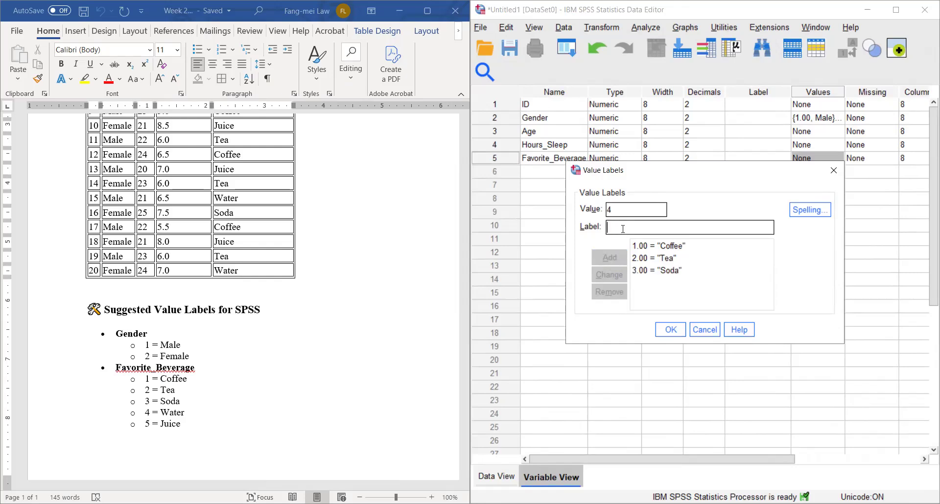
click(623, 229)
text(Water)
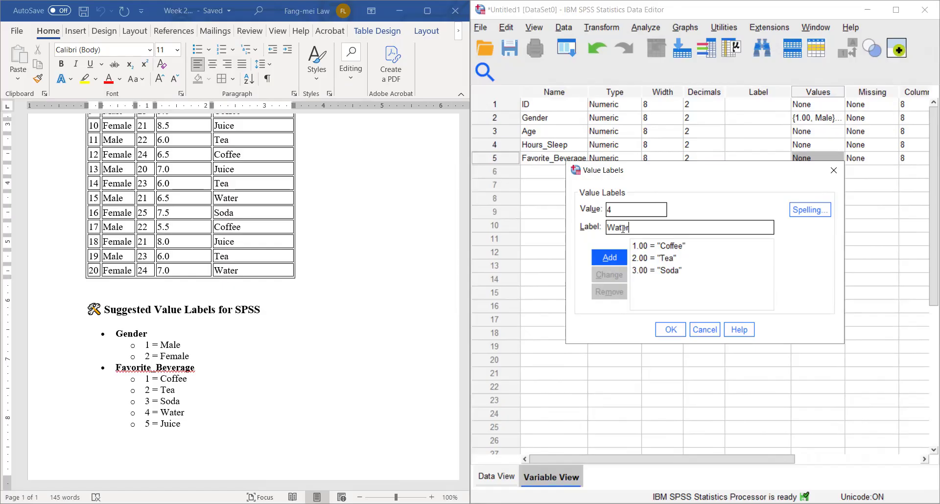
click(613, 253)
Step: Add the label Juice for value 5 of Favorite_Beverage and apply the value labels
text(5)
click(630, 228)
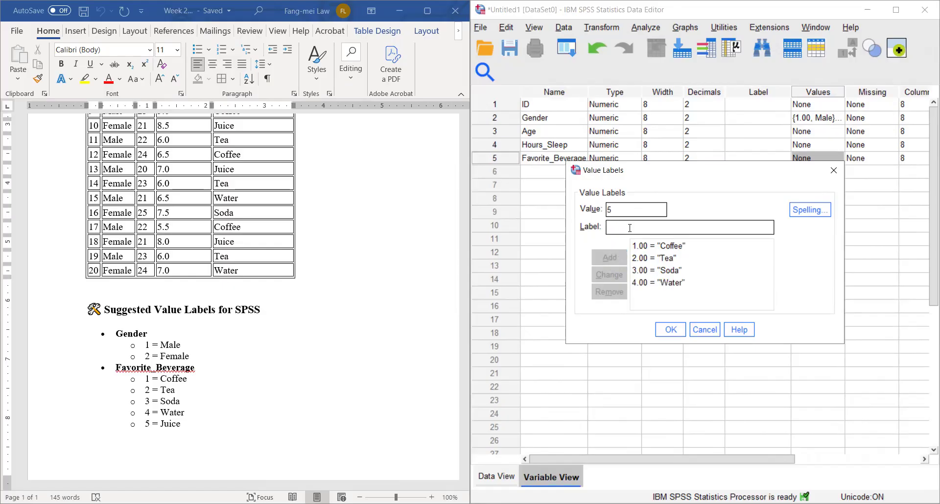
text(Ju)
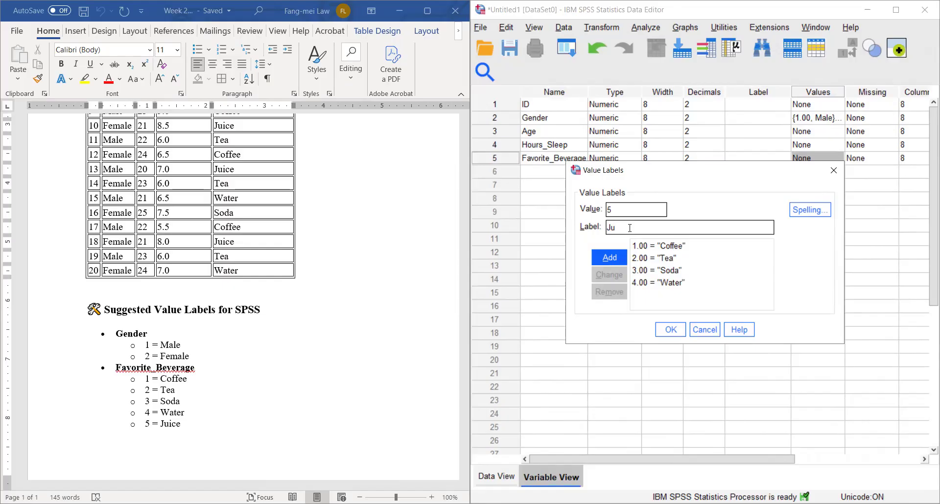
text(ice)
click(611, 258)
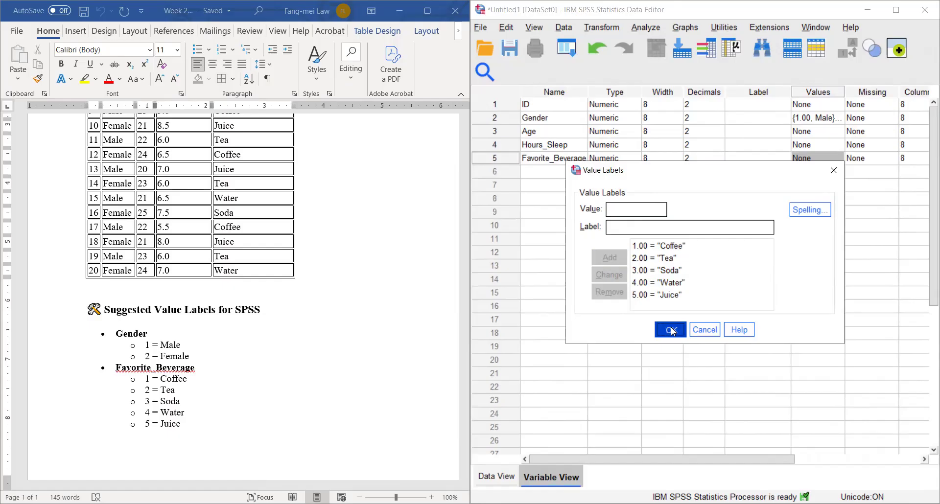
click(671, 332)
Step: Switch to the data entry grid and enter ID 1 and Gender 1 for the first case
drag(622, 458, 662, 452)
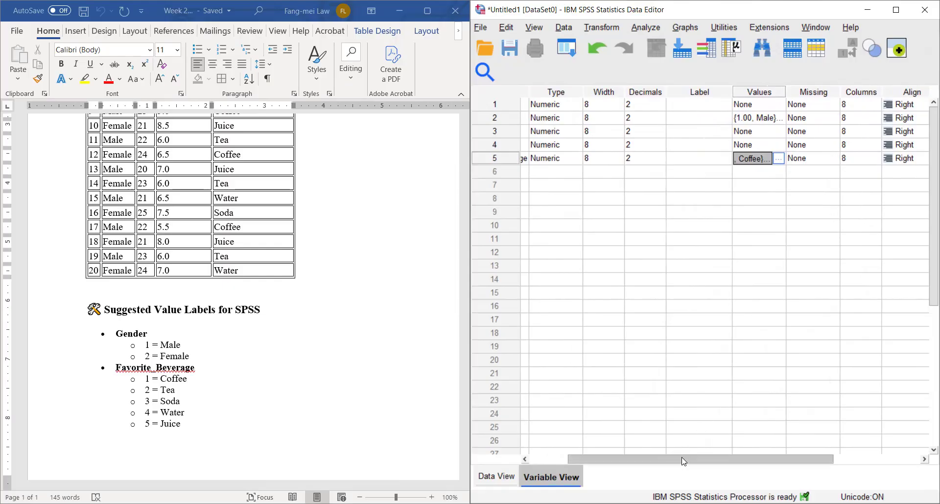
drag(682, 458, 630, 460)
click(498, 478)
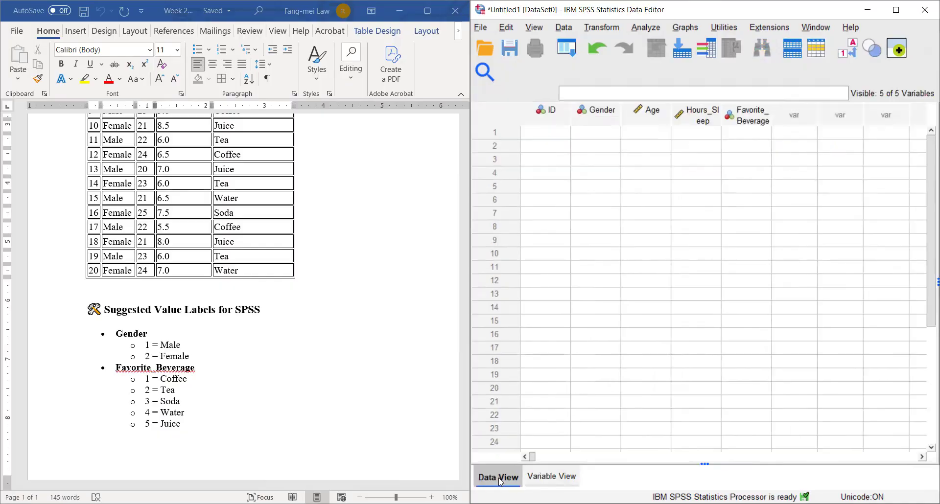
scroll(194, 293, up, 6)
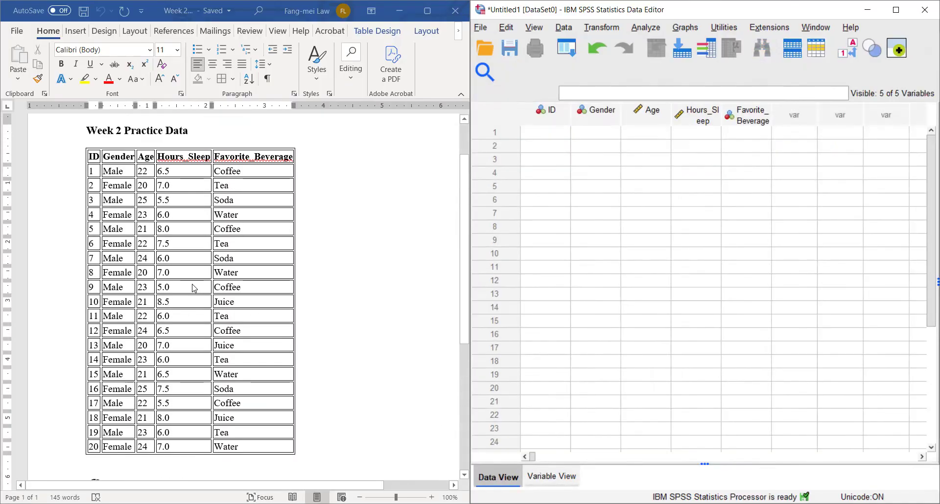
click(545, 136)
text(1)
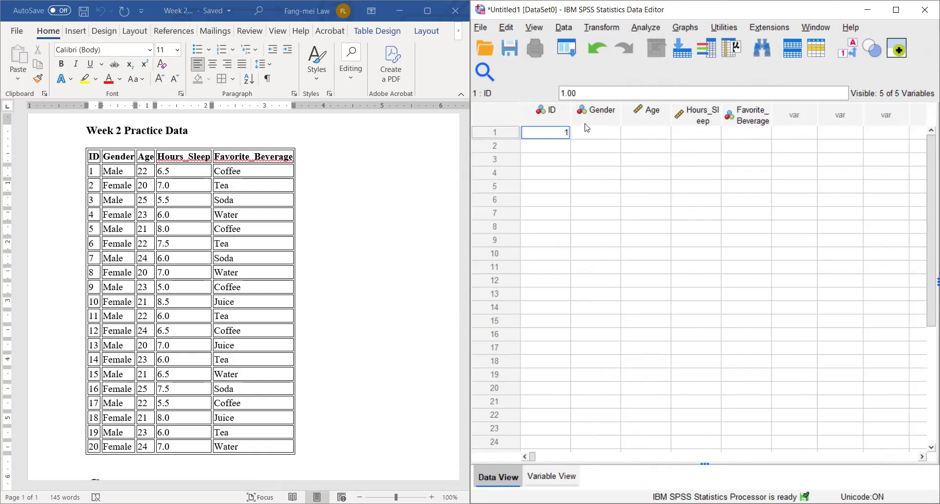
click(599, 134)
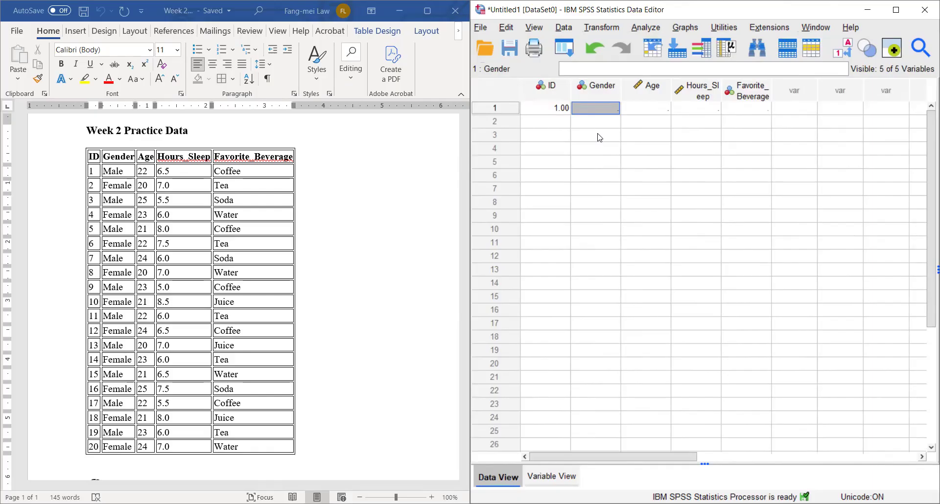
scroll(184, 378, down, 3)
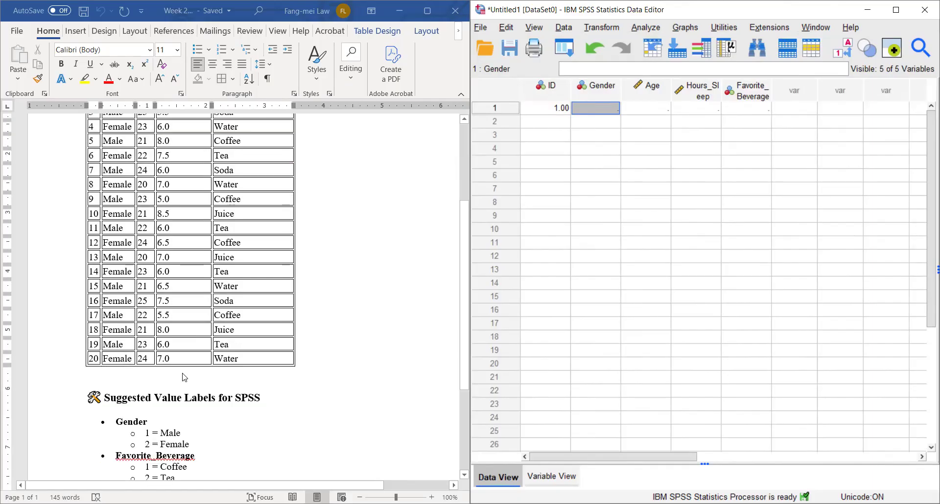
text(1)
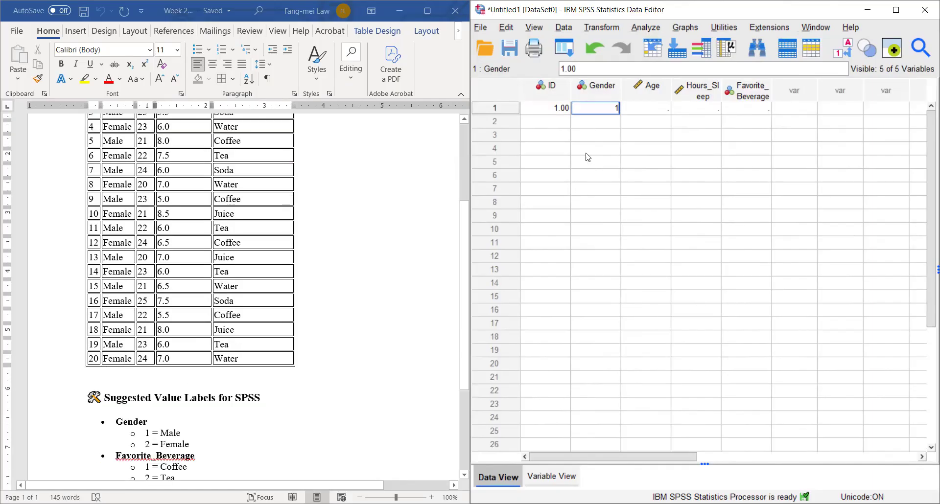
Step: Complete the first case with Age 22, Hours_Sleep 6.5 and Favorite_Beverage 1
click(642, 110)
scroll(266, 205, up, 2)
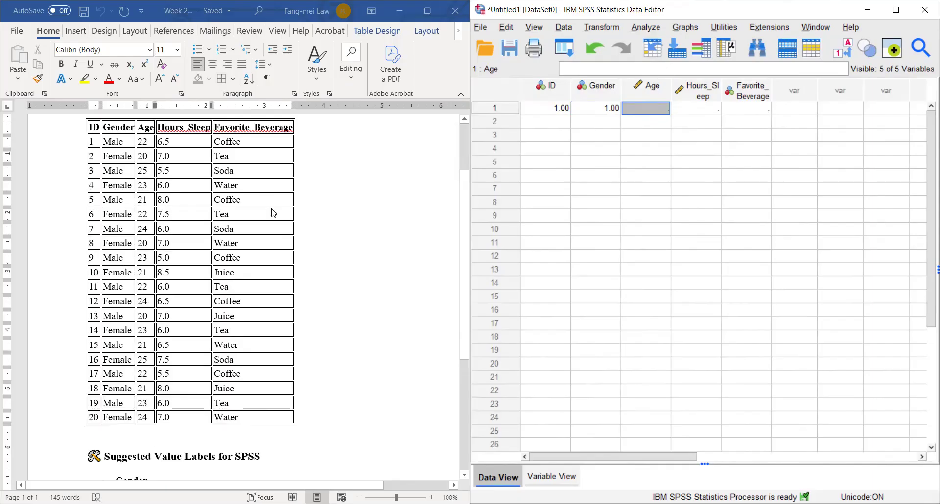
text(22)
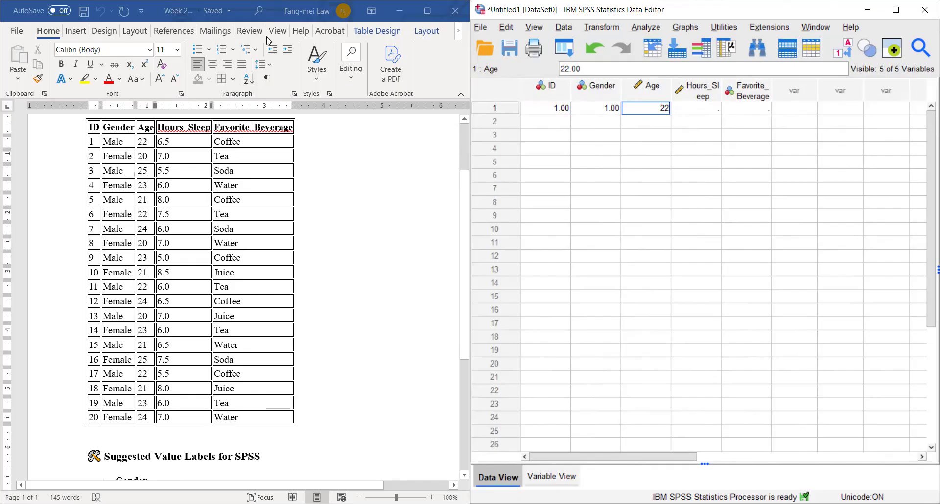
click(690, 110)
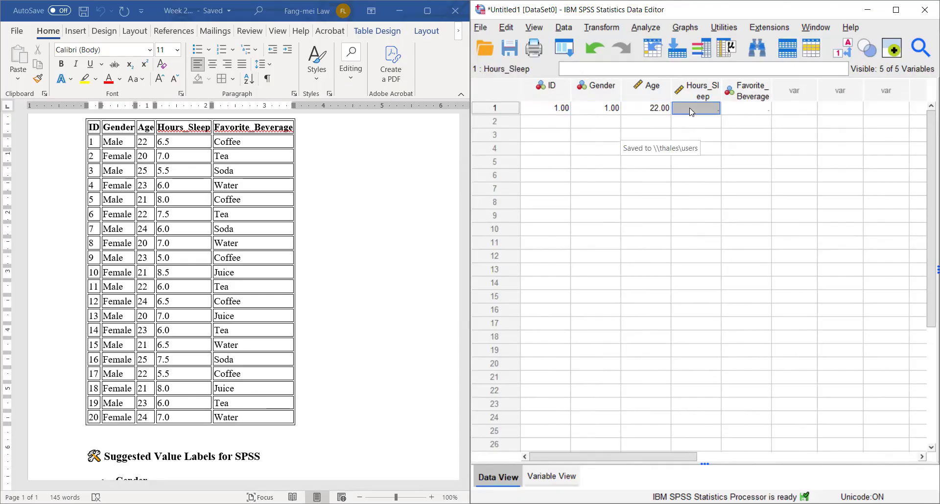
text(6.5)
click(750, 113)
scroll(200, 263, down, 4)
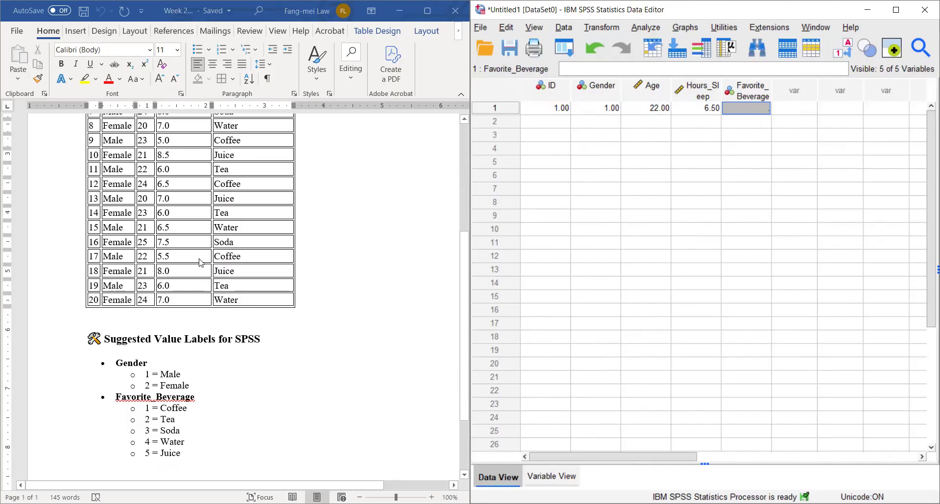
text(1)
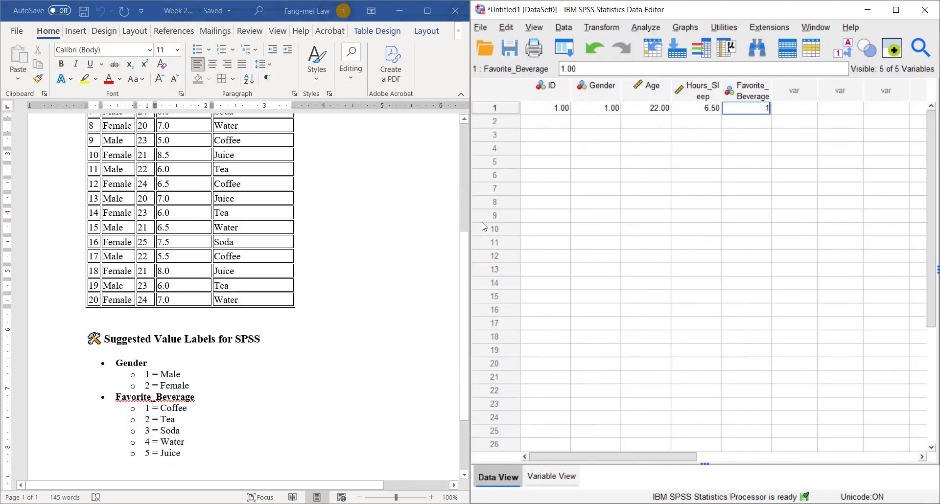
Step: Enter ID 2, Gender 2 and Age 20 for the second case
click(554, 124)
scroll(273, 220, up, 4)
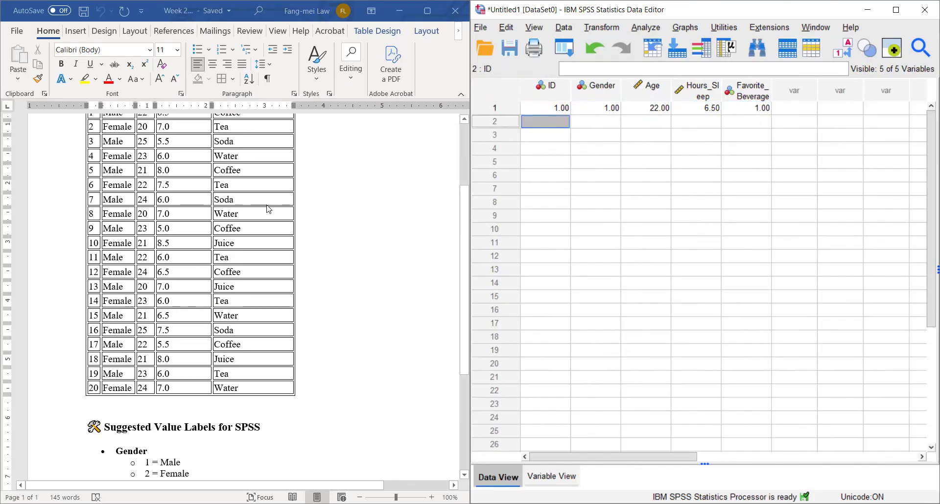
text(2)
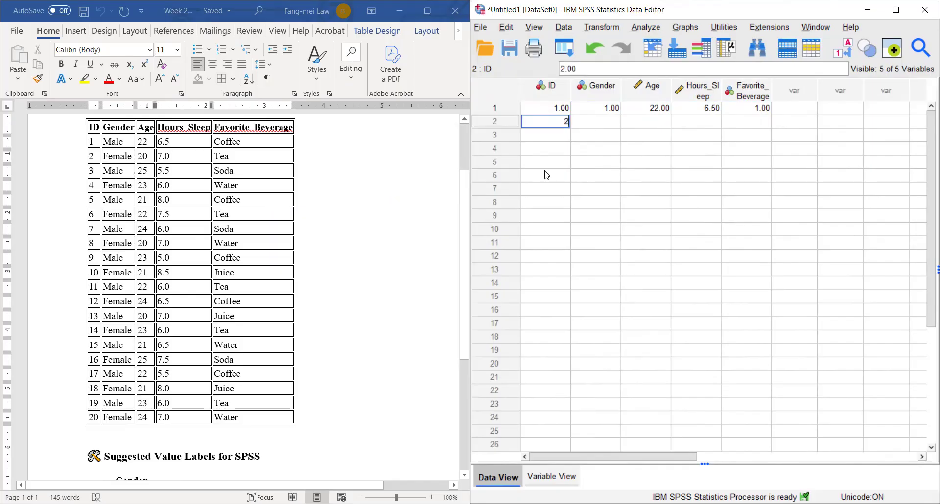
click(607, 124)
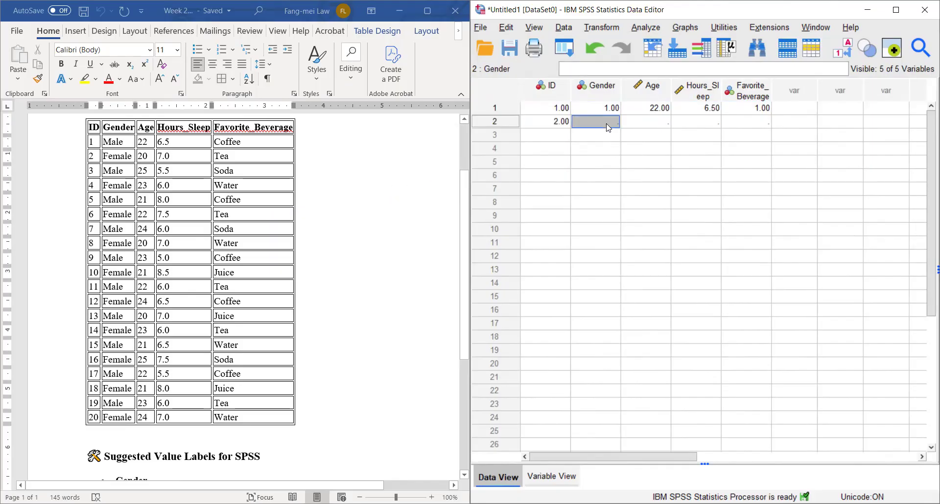
text(2)
click(658, 123)
text(20)
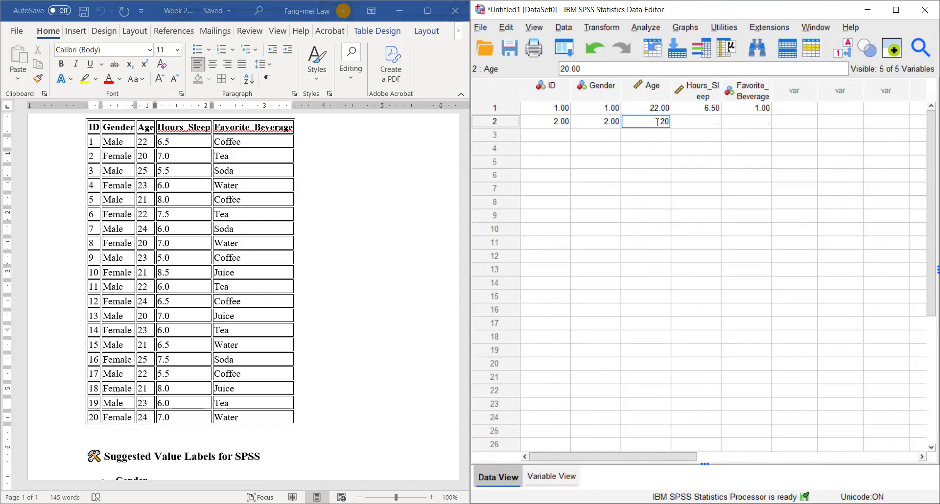
Step: Complete the second case with Hours_Sleep 7.0 and Favorite_Beverage 2, the code for Tea
click(703, 125)
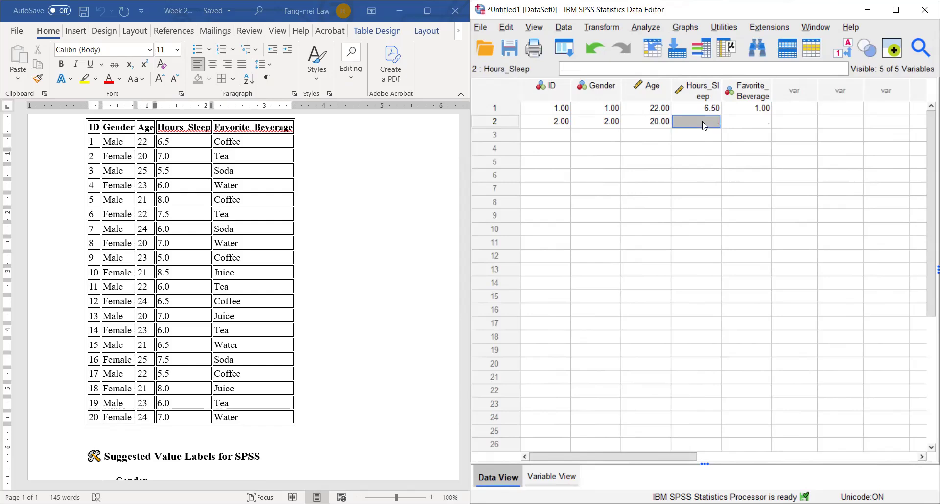
text(7.0)
click(752, 126)
scroll(288, 312, down, 3)
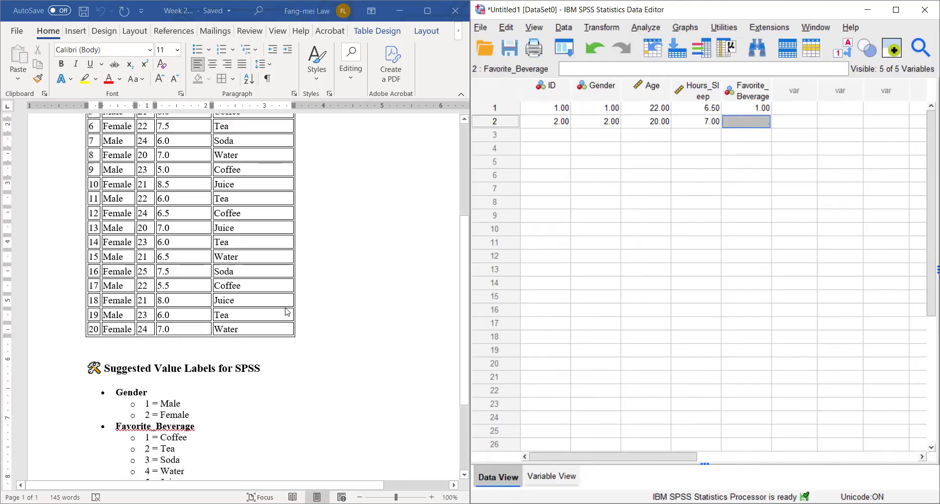
text(2)
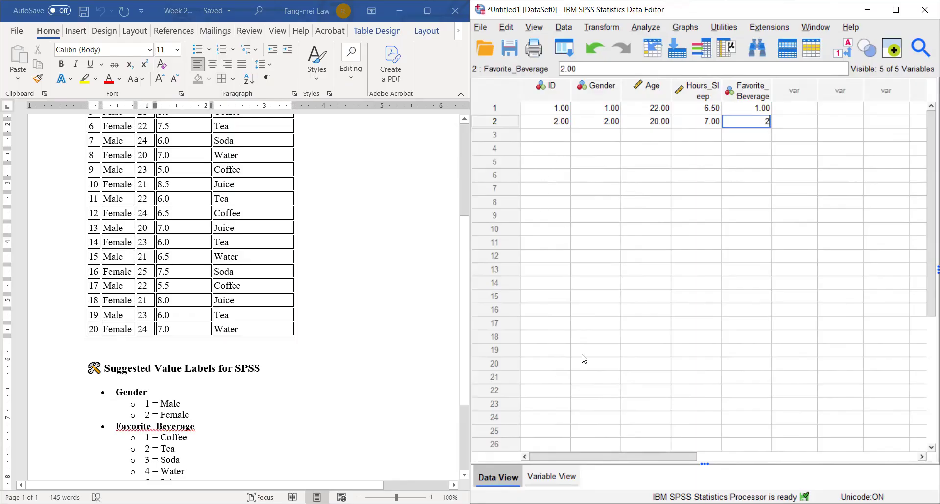
Step: Enter ID 3, Gender 1 and Age 25 for the third case
click(552, 140)
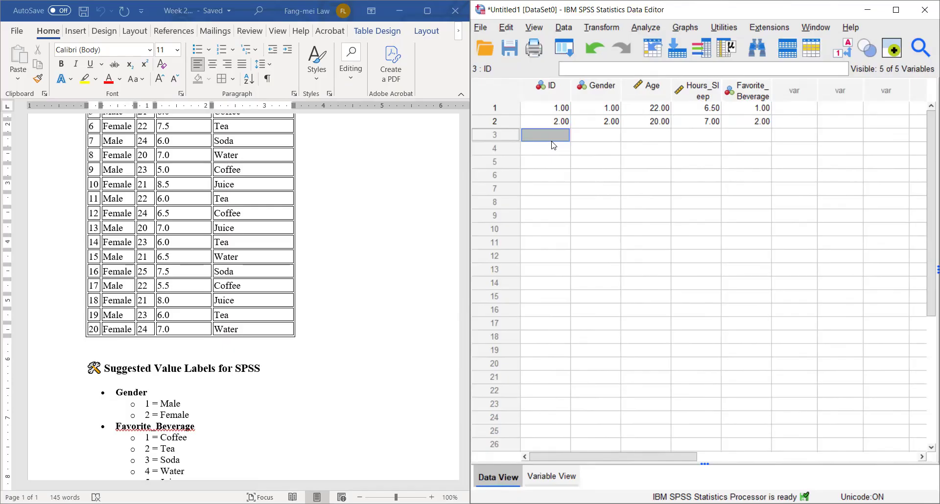
scroll(192, 229, up, 2)
scroll(192, 229, up, 1)
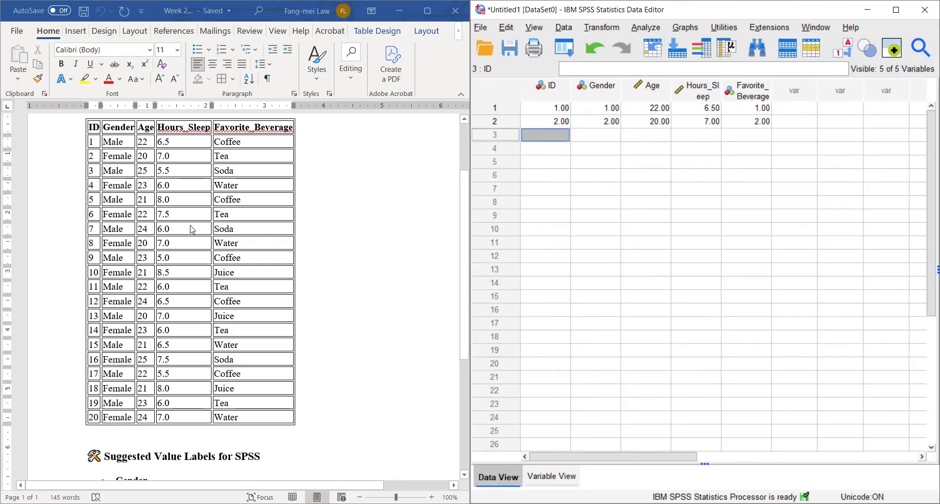
text(3)
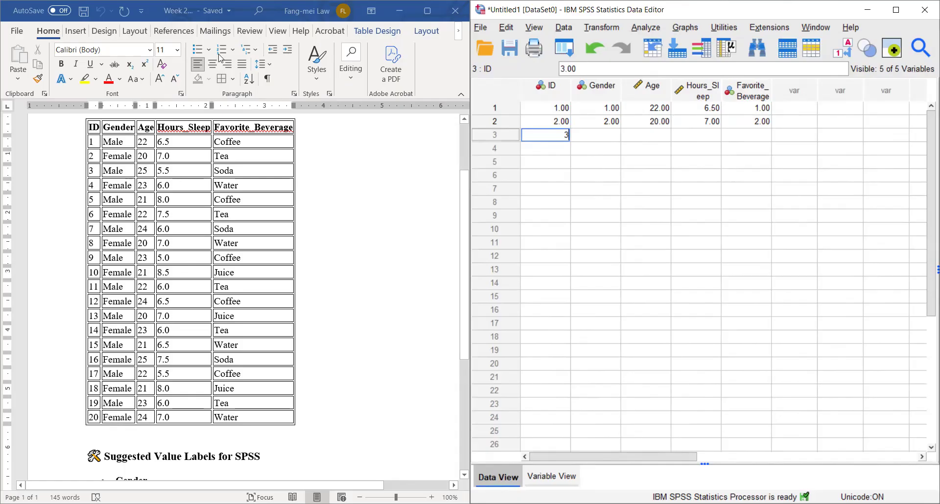
click(596, 135)
text(1)
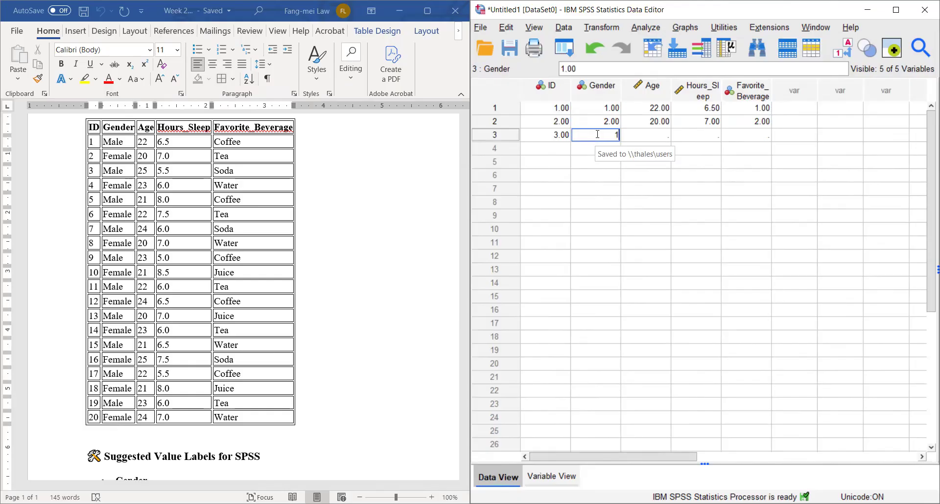
click(657, 134)
text(25)
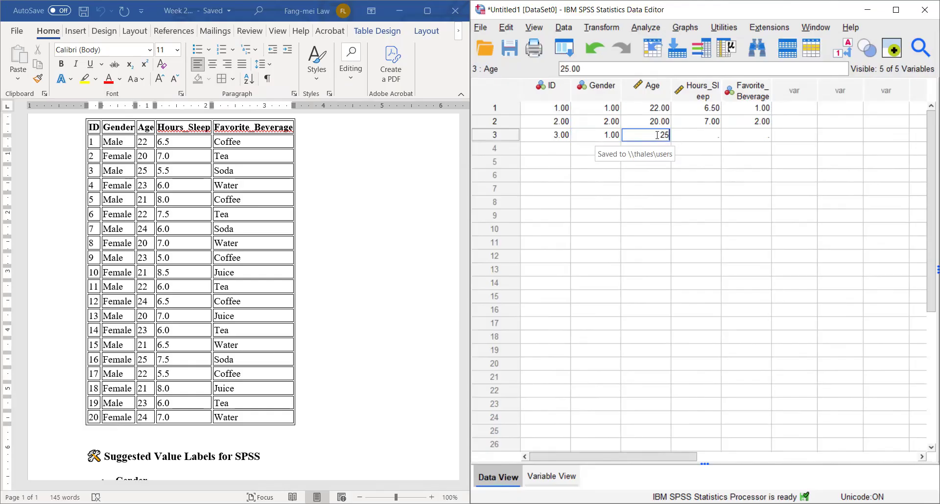
Step: Complete the third case with Hours_Sleep 5.5 and Favorite_Beverage 3, the code for Soda
click(712, 138)
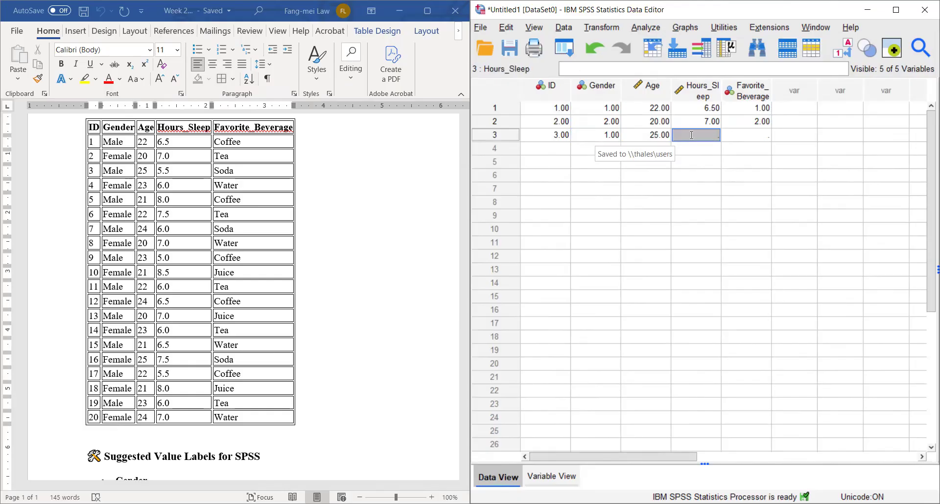
text(5.5)
scroll(294, 251, down, 4)
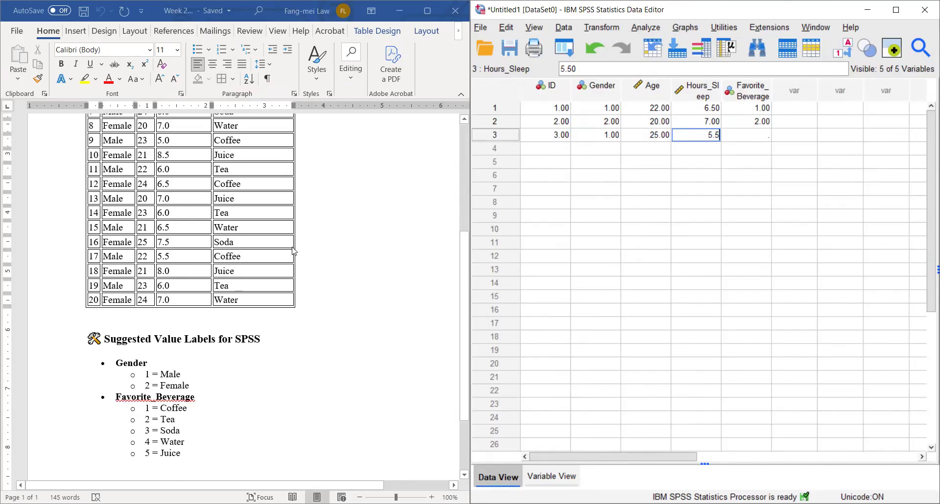
click(764, 139)
text(3)
scroll(517, 183, down, 1)
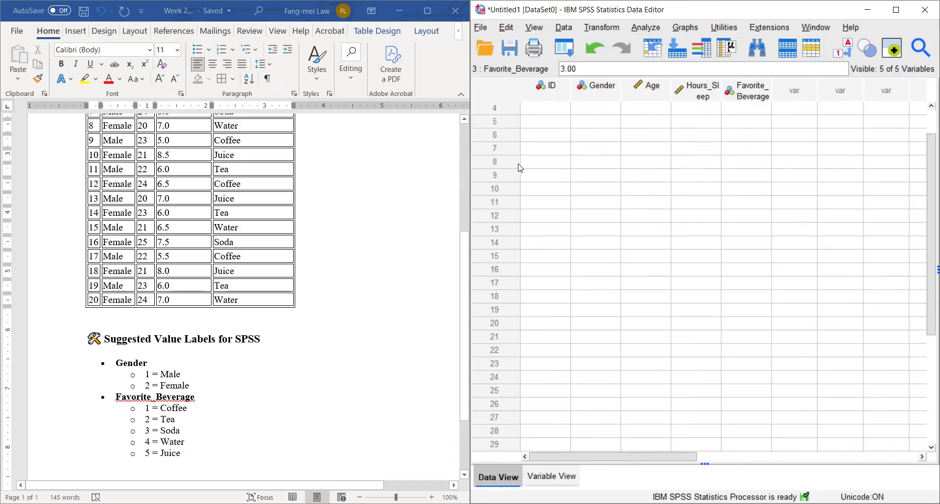
scroll(520, 168, up, 1)
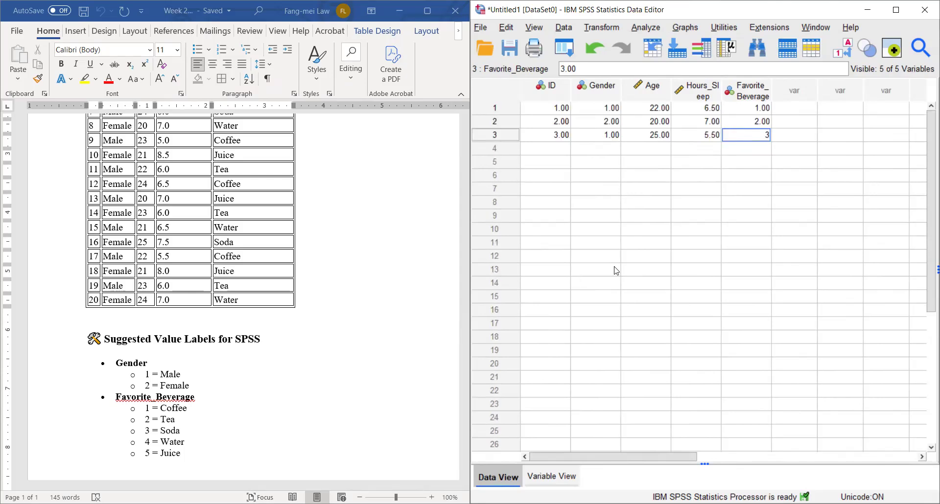
click(736, 157)
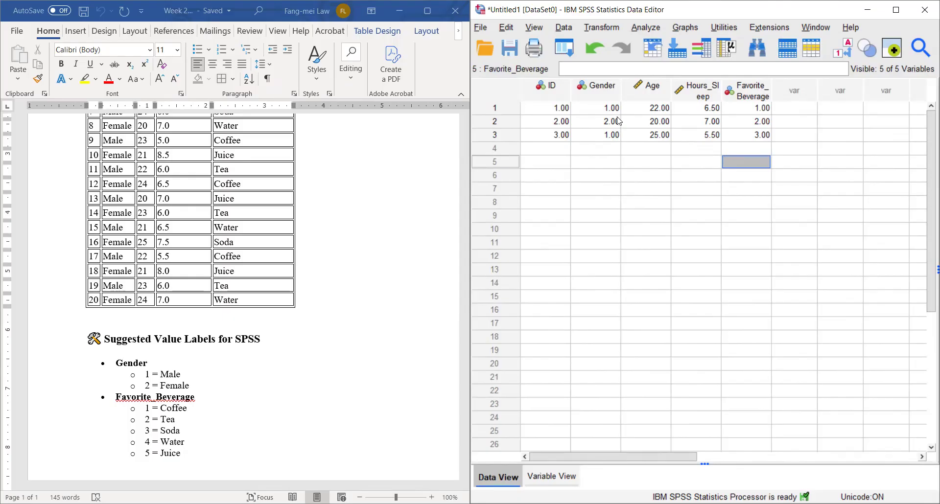
Step: Show the value labels in the data grid to check the entered codes, and switch back to numeric codes
drag(683, 452, 711, 452)
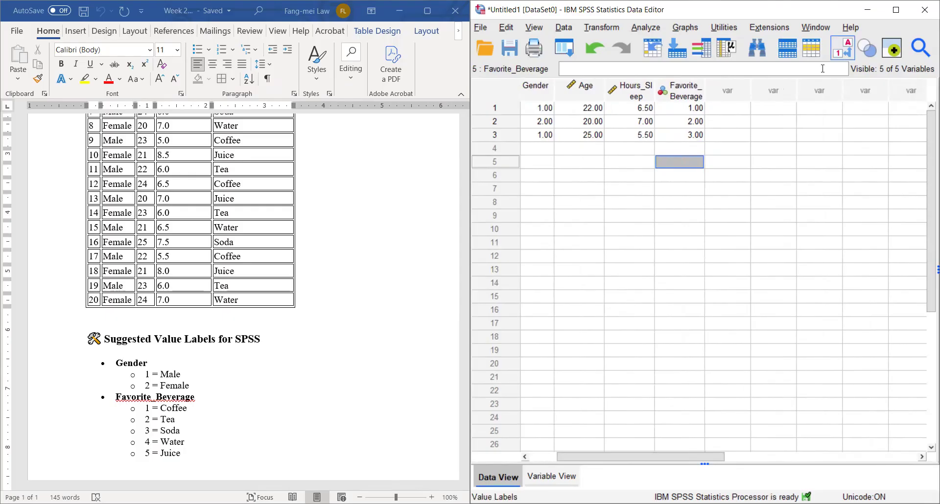
click(842, 48)
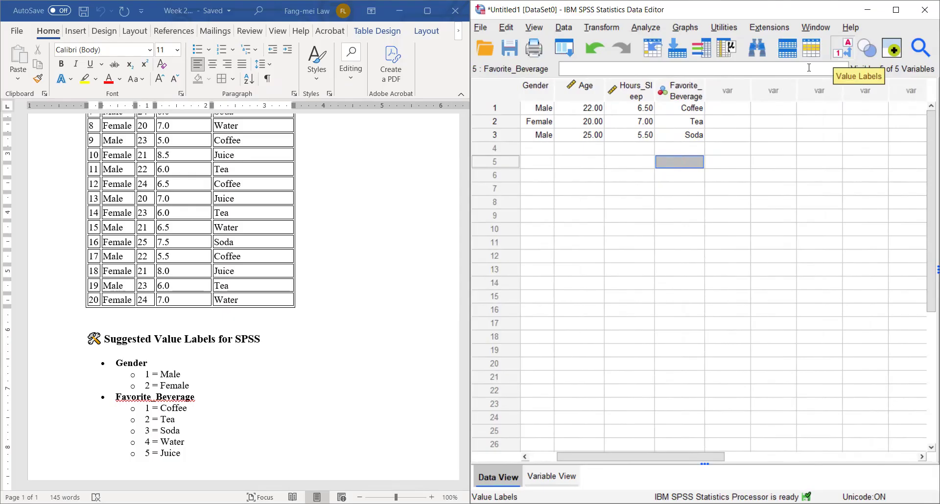
click(842, 48)
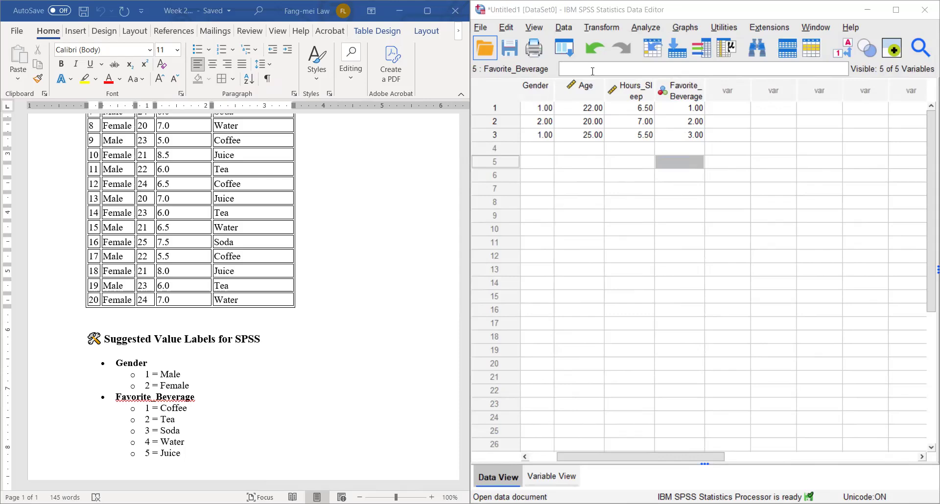
click(482, 28)
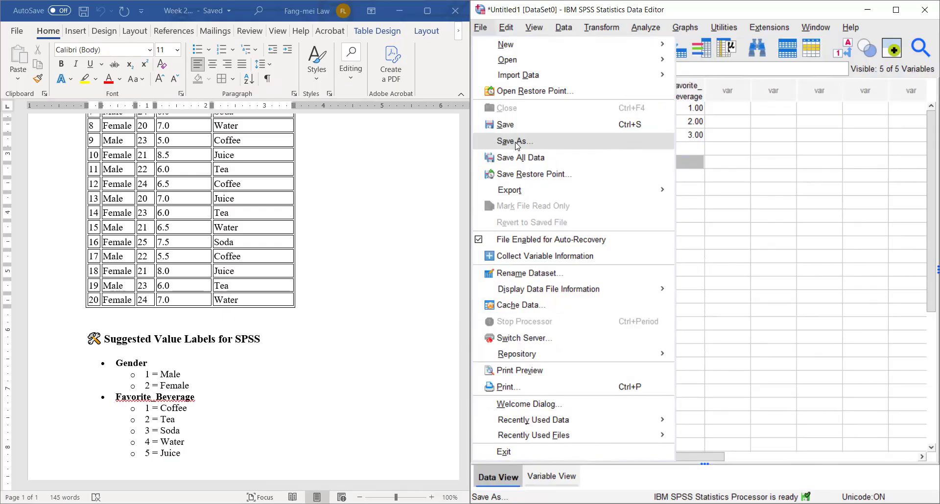
mouse_move(639, 24)
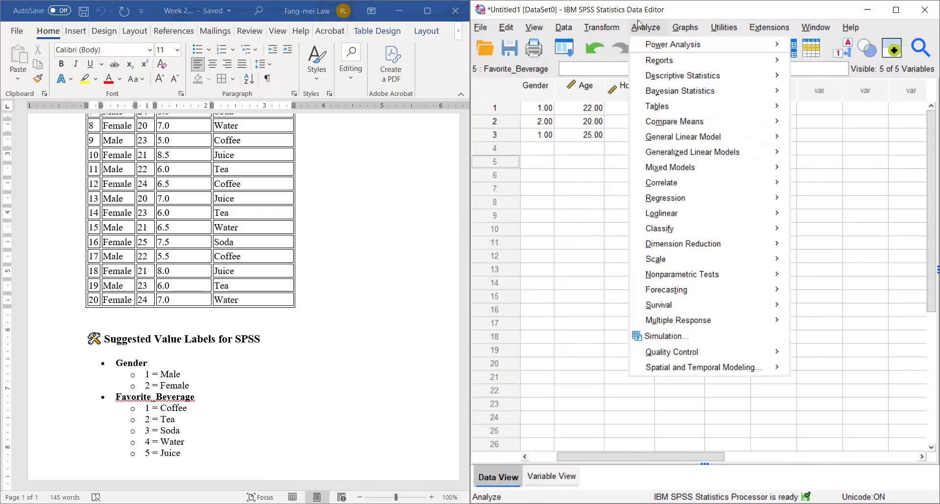
mouse_move(760, 25)
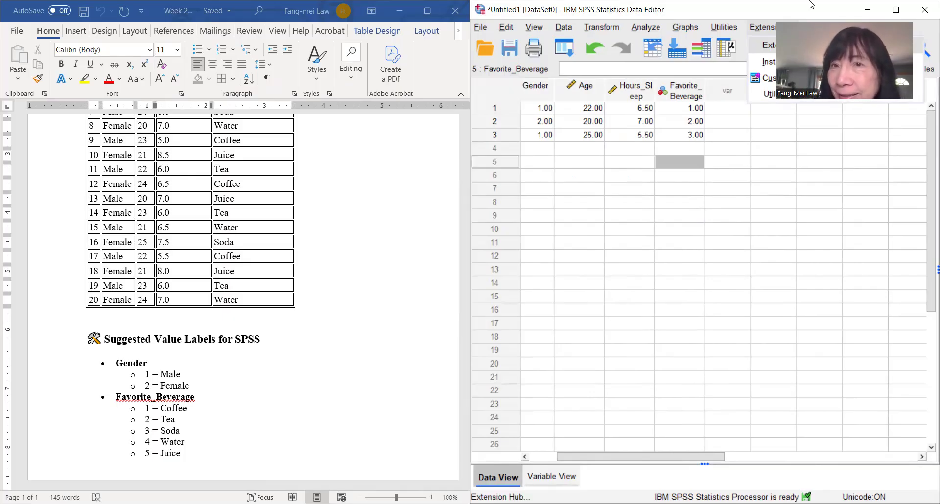
click(736, 26)
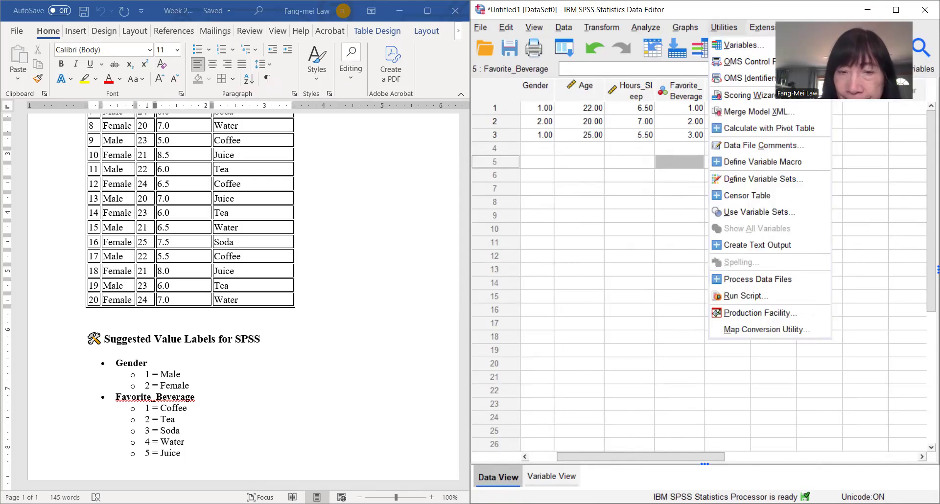